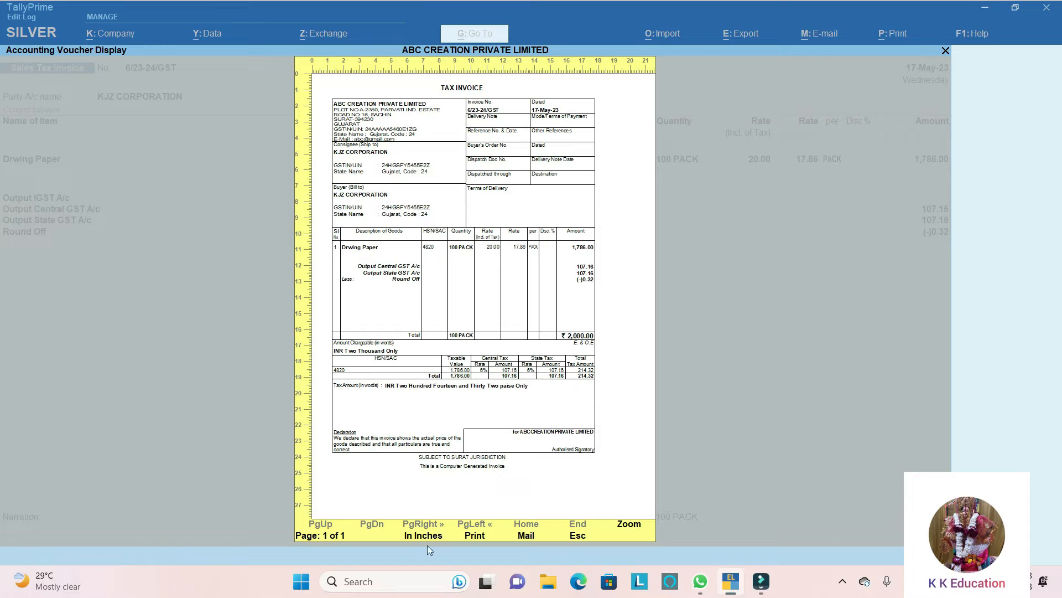
# - Zoom into the KJZ CORPORATION tax invoice preview to examine its Drwing Paper item line, and close the invoice
pyautogui.click(629, 524)
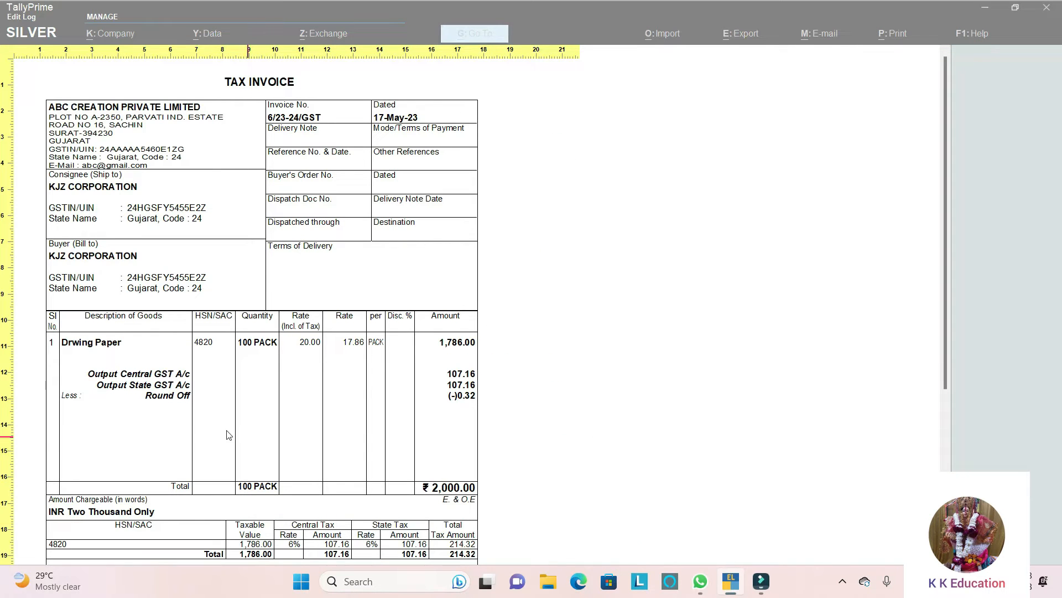
pyautogui.click(96, 344)
pyautogui.click(128, 352)
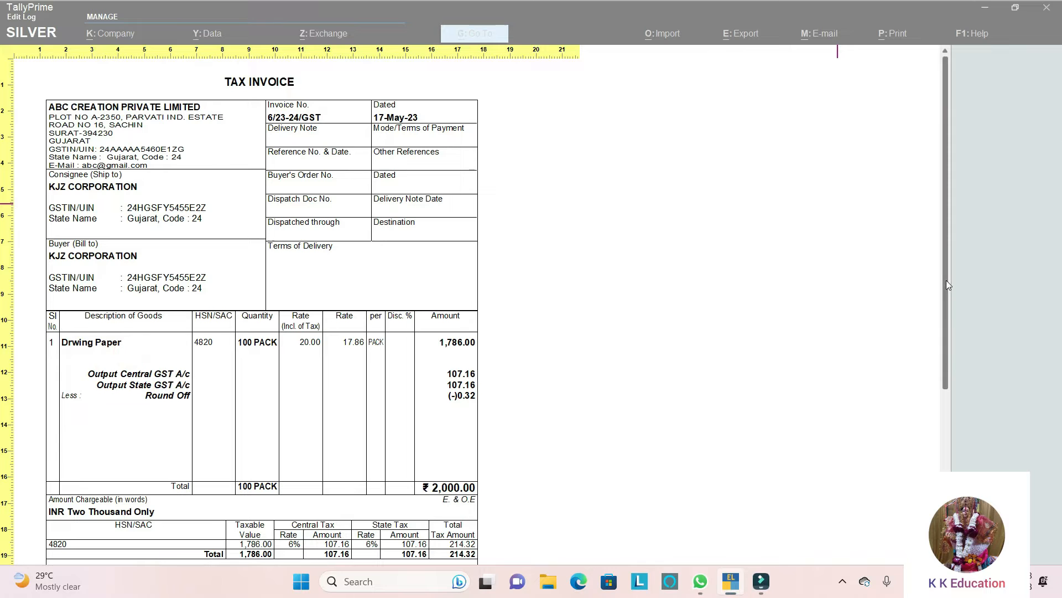
pyautogui.press('Escape')
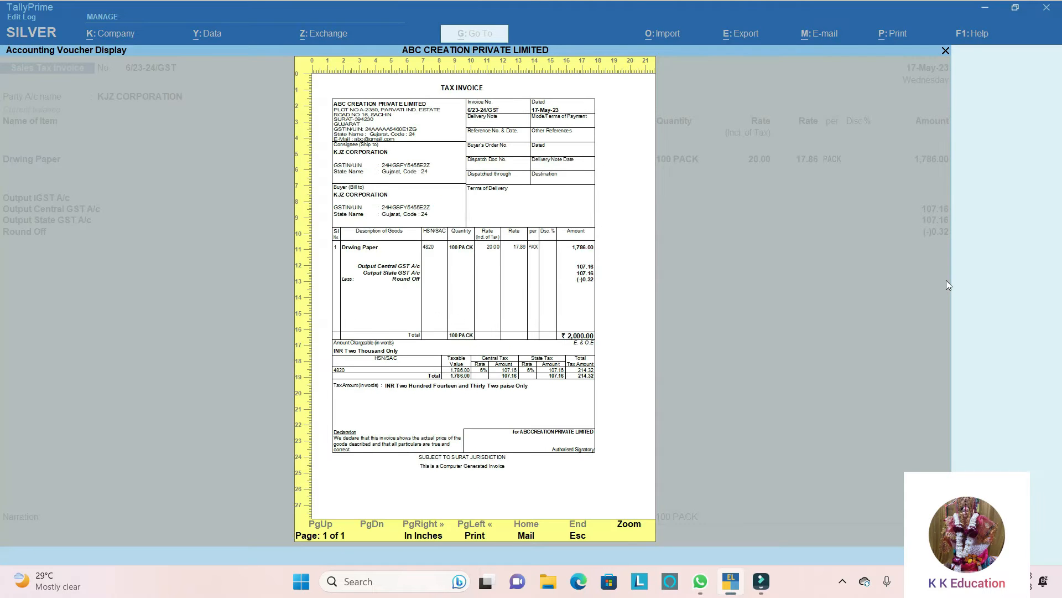
pyautogui.press('Escape')
pyautogui.press('Escape')
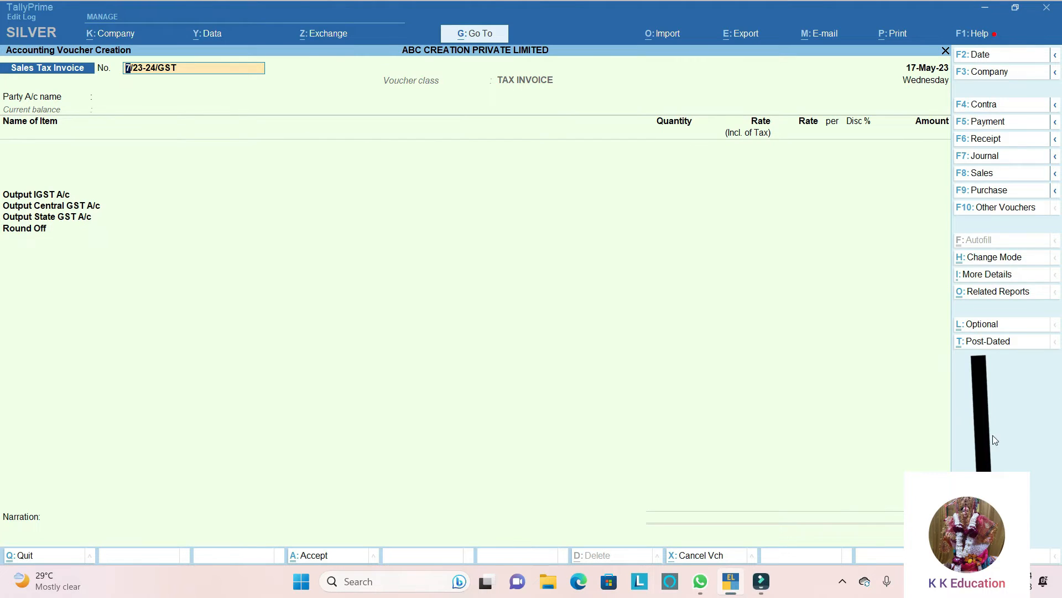
# - In the sales voucher configuration, set Provide Additional Descriptions for Stock Items to Yes and accept the other settings
pyautogui.press('F12')
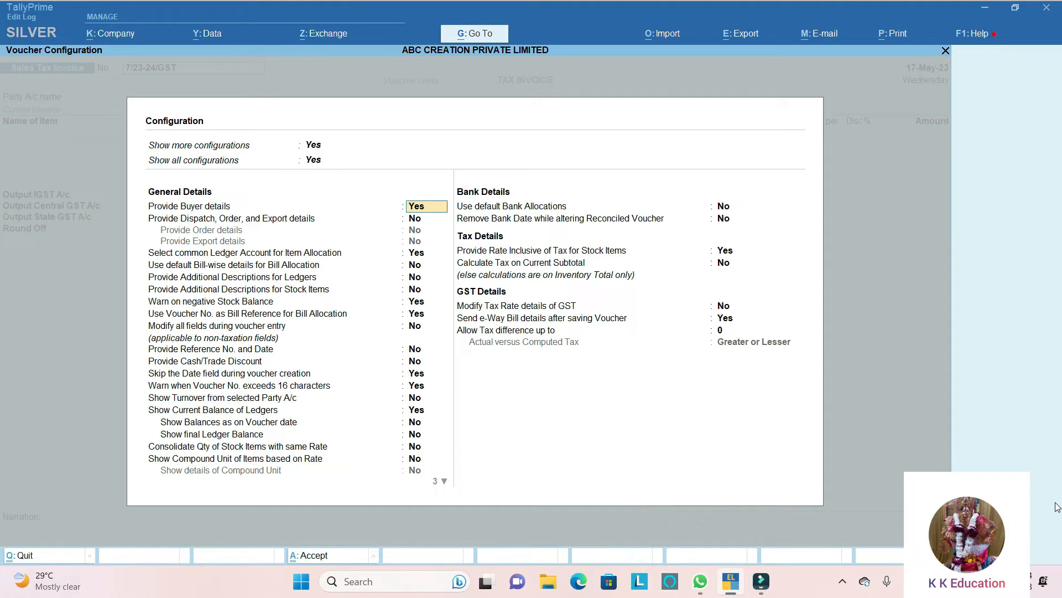
pyautogui.press('Return')
pyautogui.press('Return')
pyautogui.press('Return')
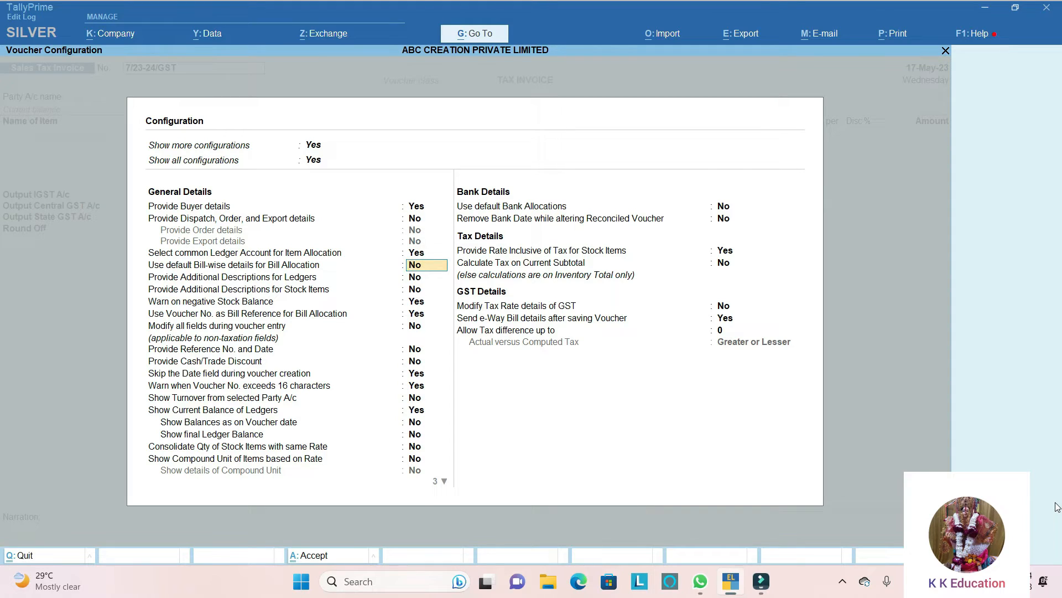
pyautogui.press('Return')
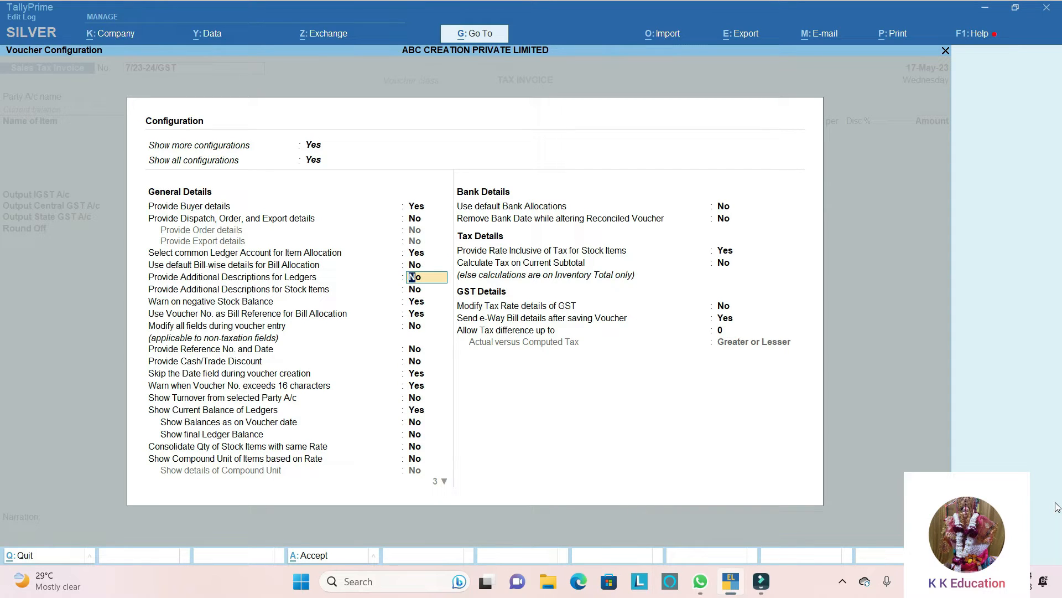
pyautogui.press('Return')
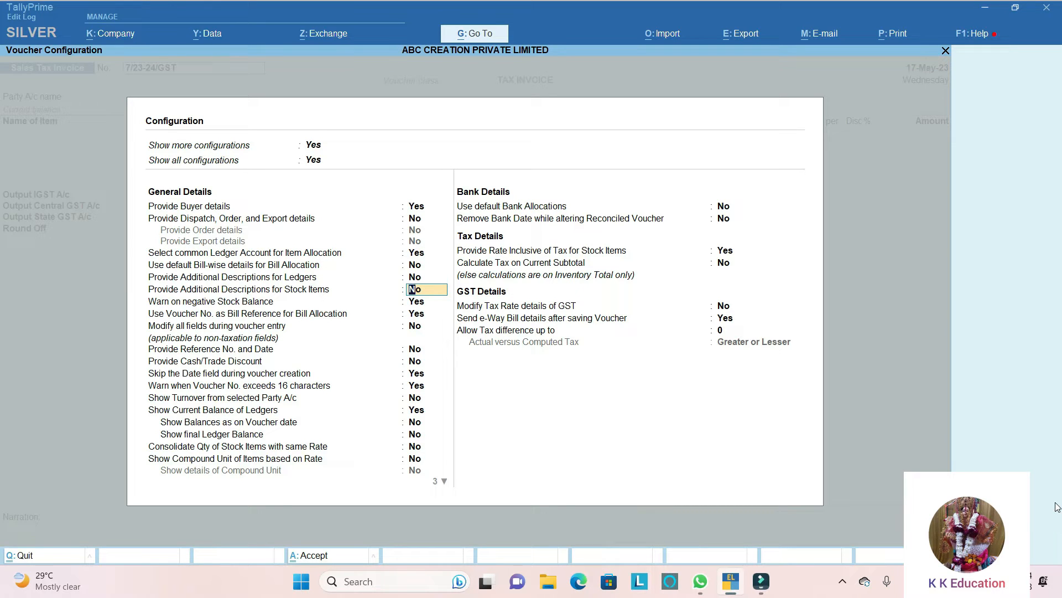
pyautogui.write('Y')
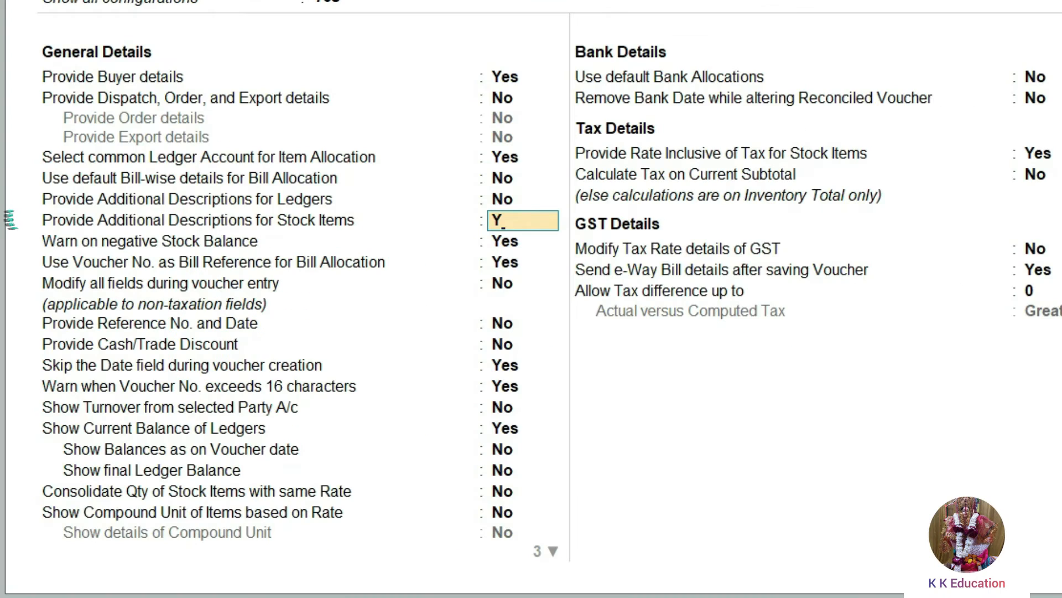
pyautogui.press('Return')
pyautogui.press('Return')
pyautogui.press('Return')
pyautogui.press('Return')
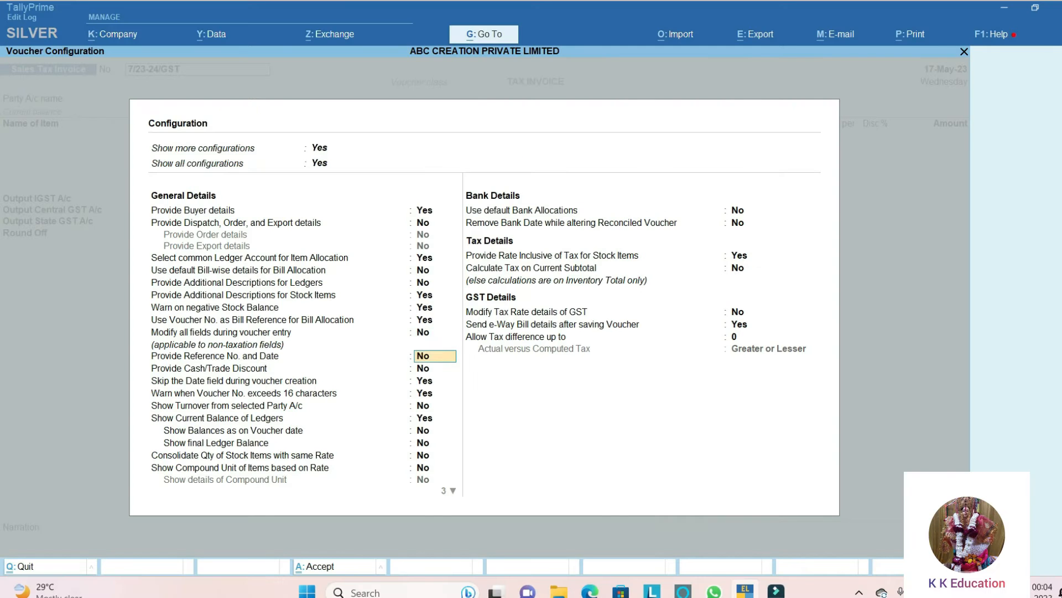
pyautogui.press('Return')
pyautogui.press('Return')
pyautogui.press('Return')
pyautogui.press('Return')
pyautogui.press('Return')
pyautogui.press('Return')
pyautogui.press('Return')
pyautogui.press('Return')
pyautogui.press('Return')
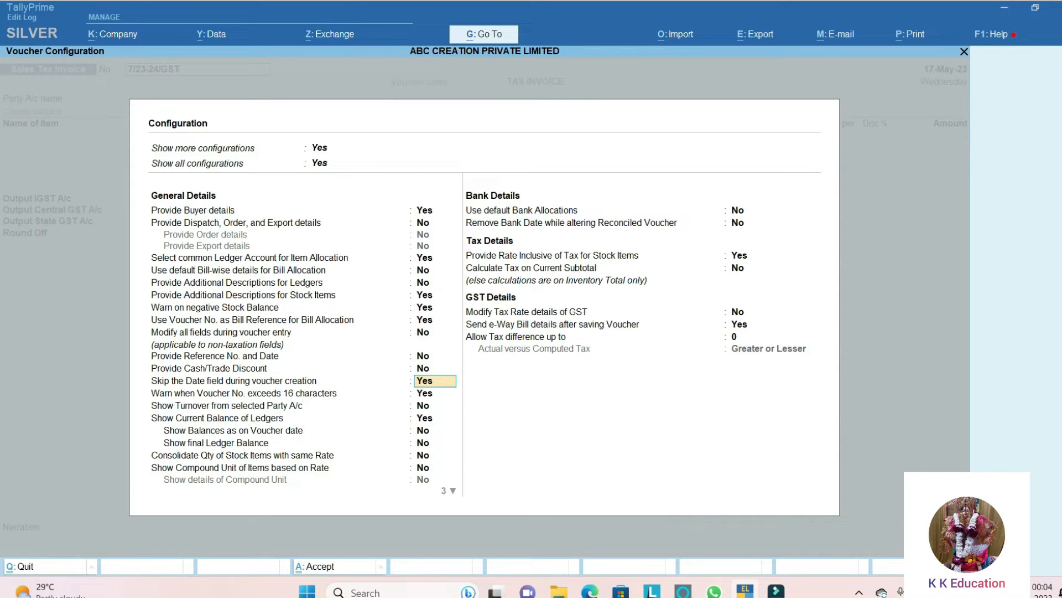
pyautogui.press('Return')
pyautogui.press('Return')
pyautogui.press('Return')
pyautogui.press('Return')
pyautogui.press('Return')
pyautogui.press('Return')
pyautogui.press('Return')
pyautogui.press('Return')
pyautogui.press('Return')
pyautogui.press('Return')
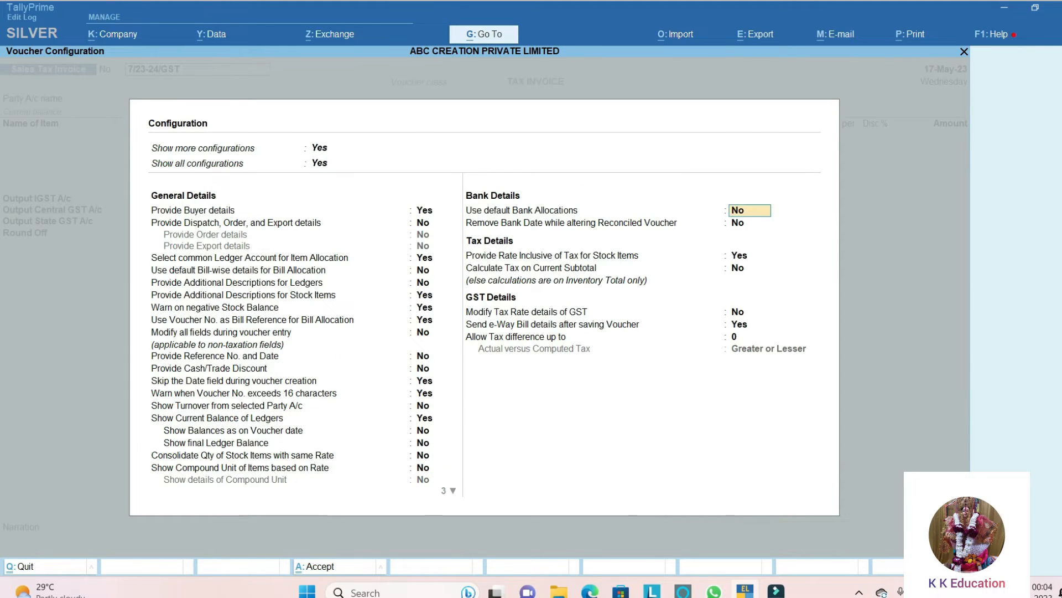
pyautogui.press('Return')
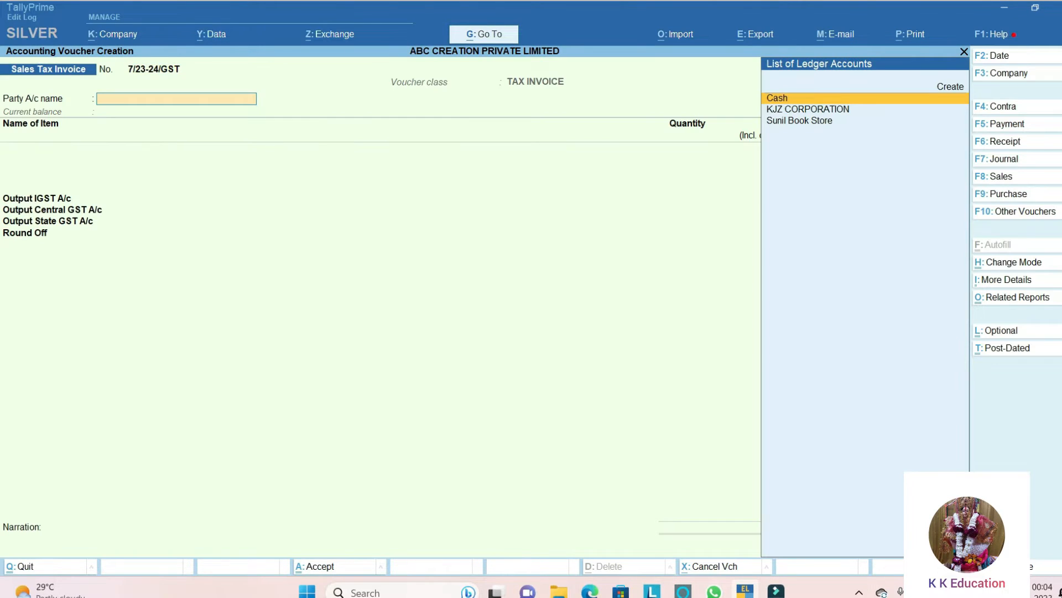
# - Choose Sunil Book Store as the invoice's party account and accept its default party details
pyautogui.press('Down')
pyautogui.press('Down')
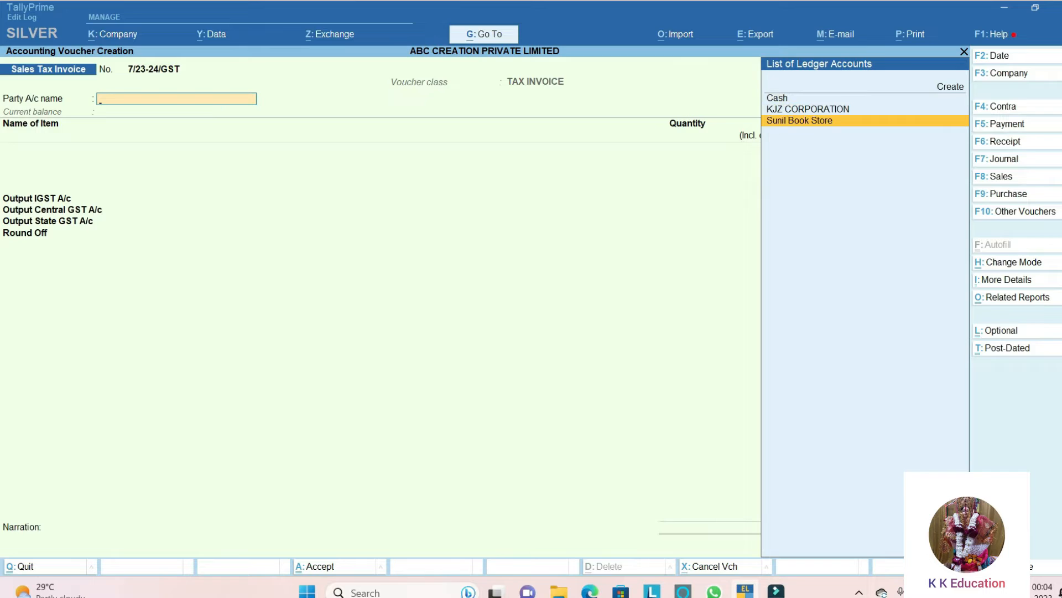
pyautogui.press('Return')
pyautogui.press('Return')
pyautogui.press('Return')
pyautogui.press('Return')
pyautogui.press('Return')
pyautogui.press('Return')
pyautogui.press('Return')
pyautogui.press('Return')
pyautogui.press('Return')
pyautogui.press('Return')
pyautogui.press('Return')
pyautogui.press('Return')
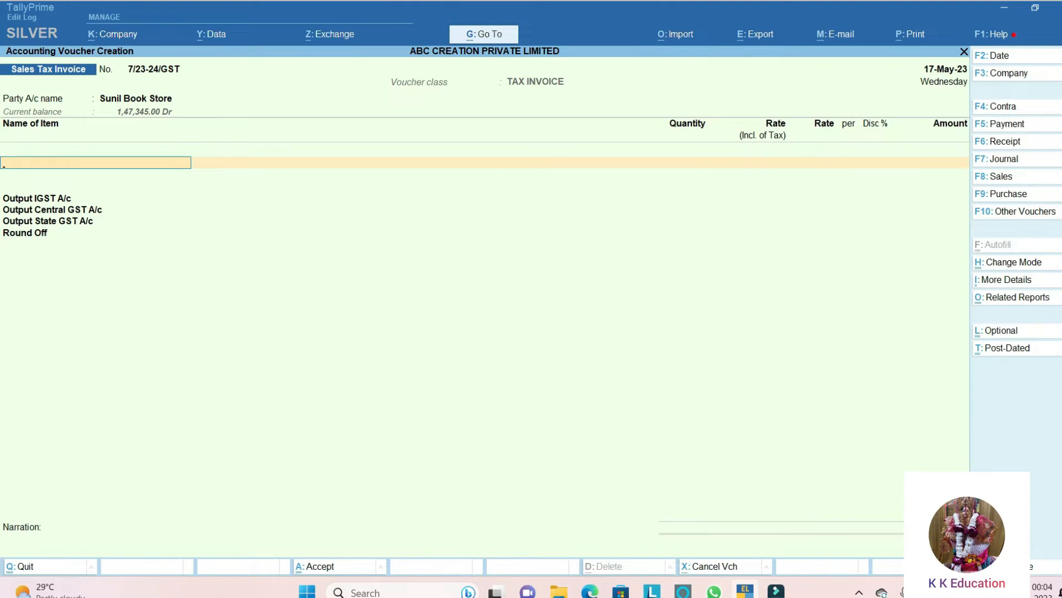
# - Add the stock item Drwing Paper to the invoice with the description "10 SHEET x 10 BUNDALE"
pyautogui.write('DRW')
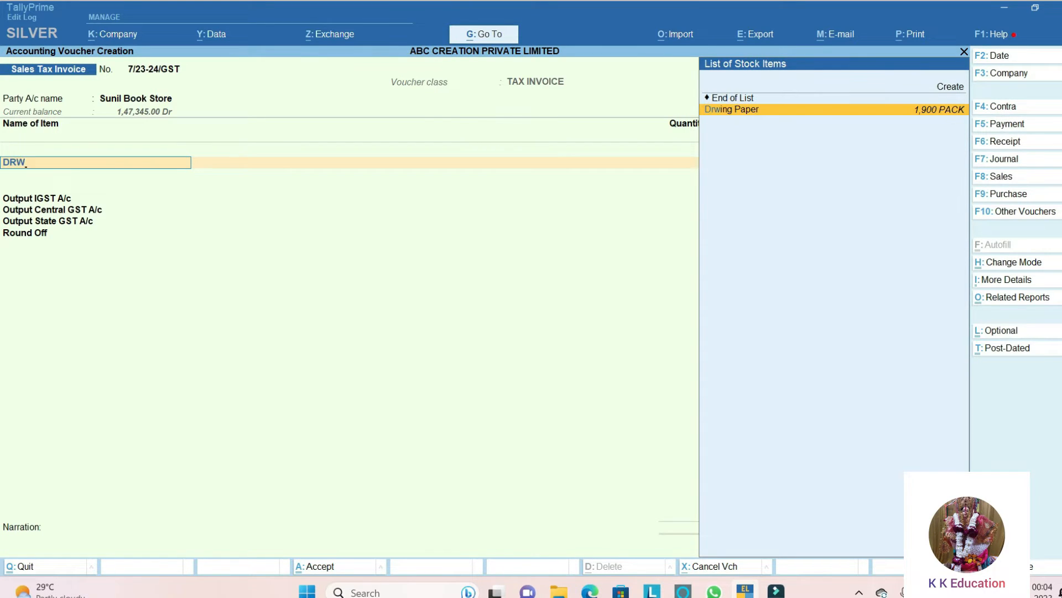
pyautogui.press('Return')
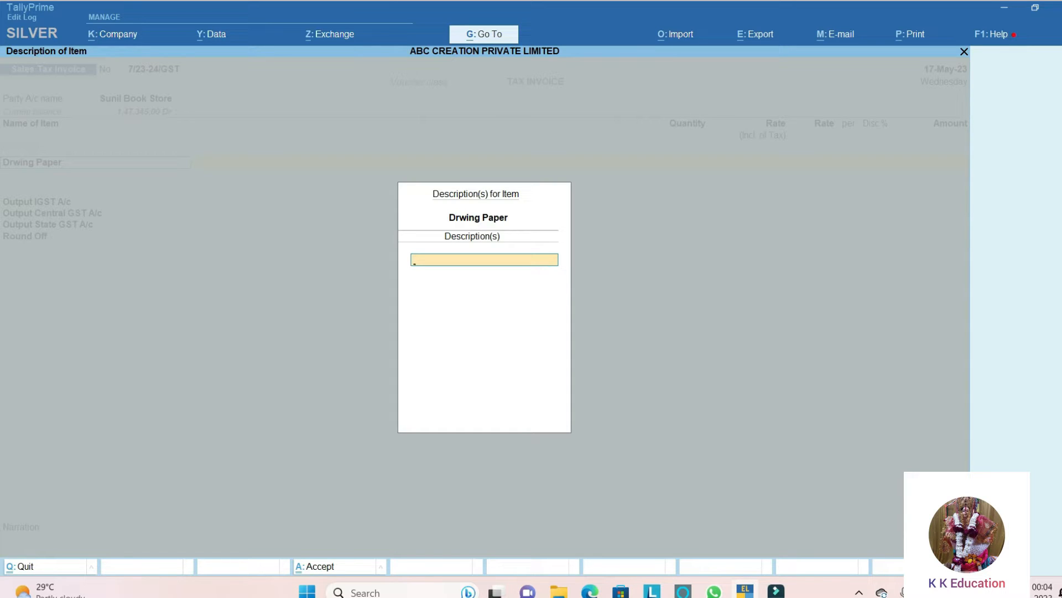
pyautogui.write('10')
pyautogui.write('HSEET')
pyautogui.press('BackSpace')
pyautogui.press('BackSpace')
pyautogui.press('BackSpace')
pyautogui.press('BackSpace')
pyautogui.press('BackSpace')
pyautogui.write('SHEET x 10 BUNDALE')
pyautogui.press('Return')
pyautogui.press('Return')
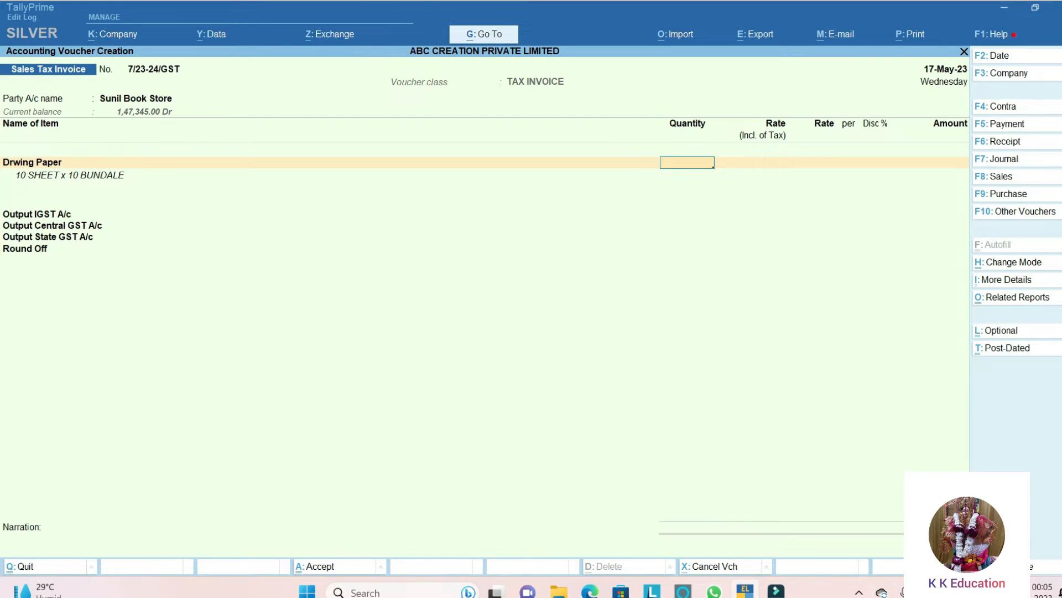
# - Set the Drwing Paper quantity to 100 PACK and its tax-inclusive rate to 25
pyautogui.write('100')
pyautogui.press('Return')
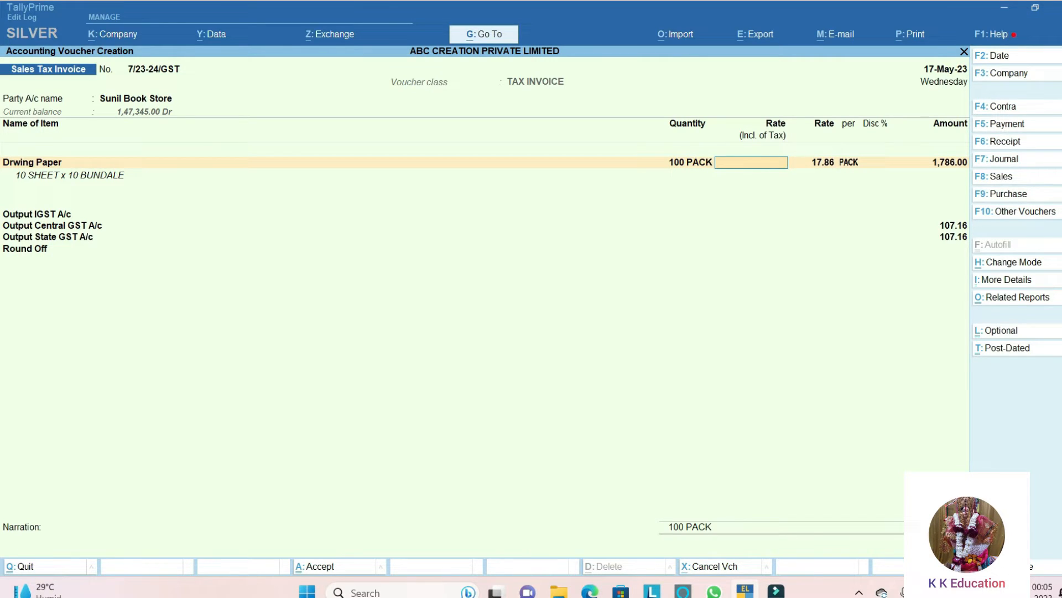
pyautogui.write('25')
pyautogui.press('Return')
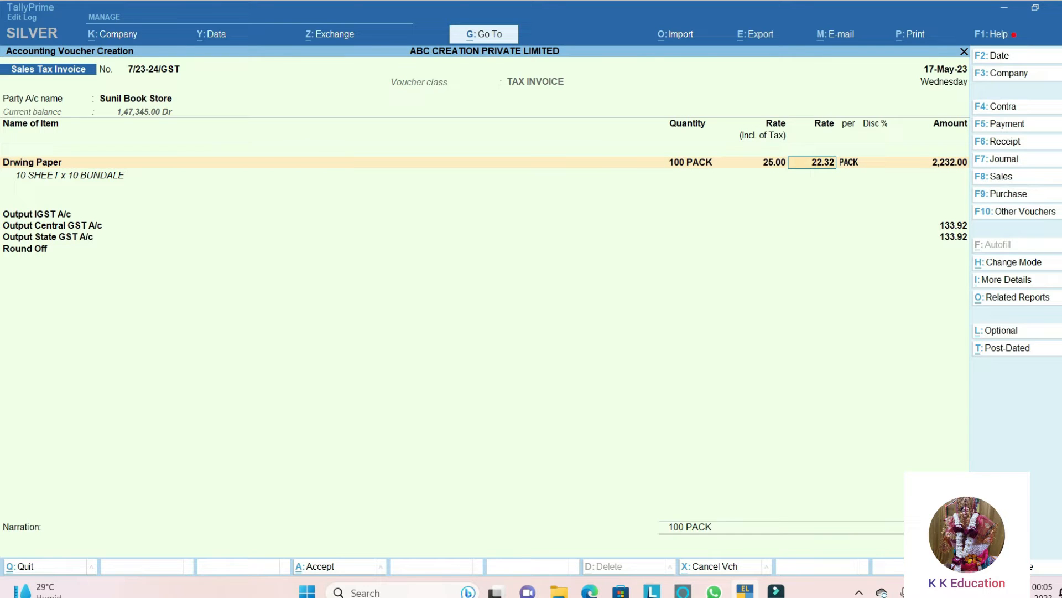
pyautogui.press('Return')
pyautogui.press('Return')
pyautogui.press('Return')
pyautogui.press('Return')
# - Finish the item list, keep the calculated GST ledger amounts and enter a Round Off amount of 0.16
pyautogui.press('Return')
pyautogui.press('Return')
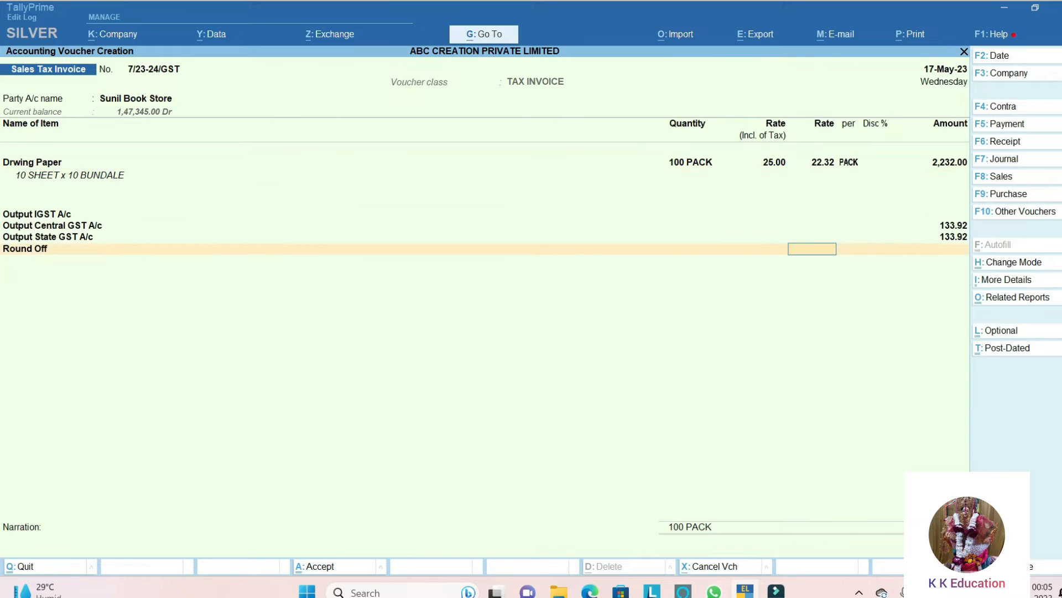
pyautogui.press('Return')
pyautogui.write('0.16')
pyautogui.press('Return')
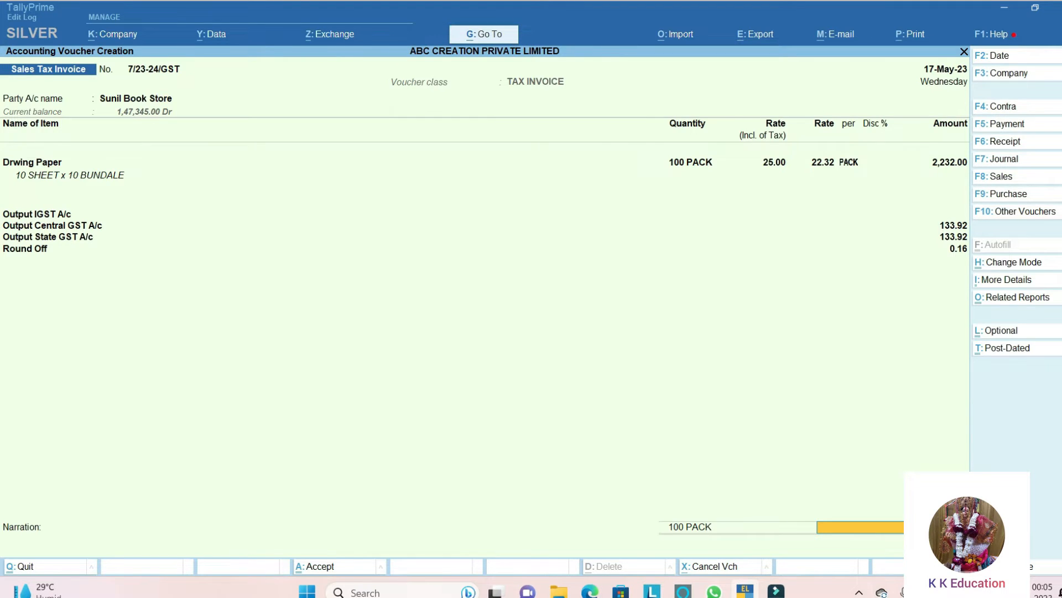
# - Accept the default bill allocation, leave the narration blank and save the sales invoice
pyautogui.press('Return')
pyautogui.press('Return')
pyautogui.press('Return')
pyautogui.press('Return')
pyautogui.press('Return')
pyautogui.press('Return')
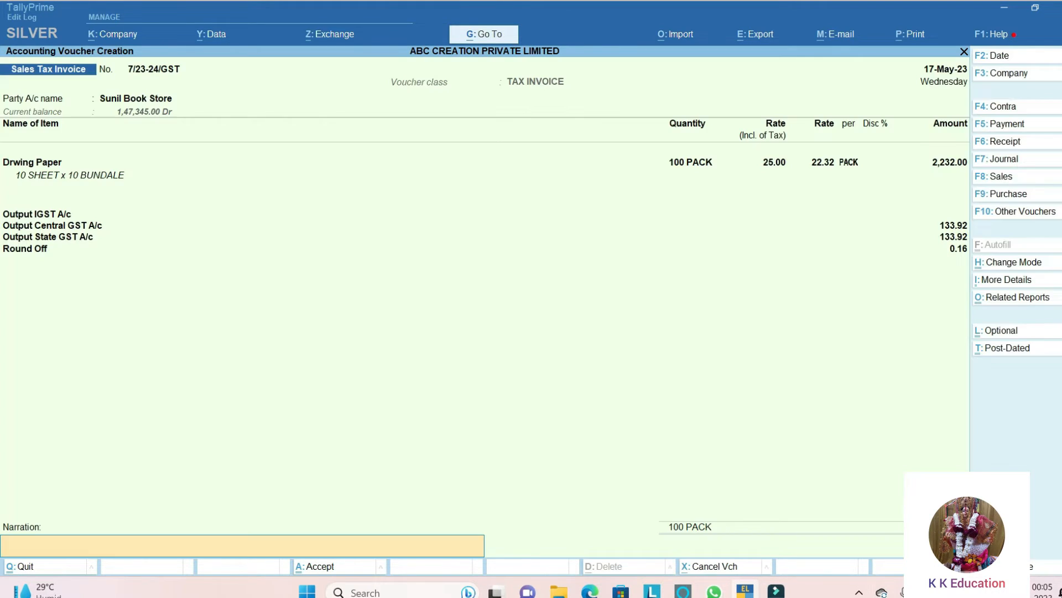
pyautogui.press('Return')
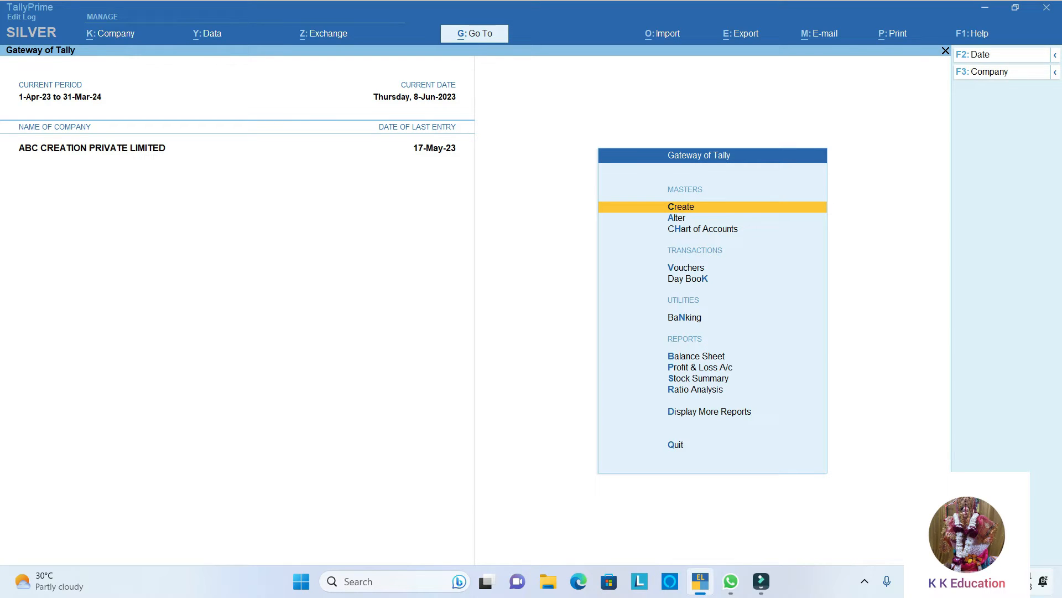
# - Open the outstanding receivables report from the statements of accounts
pyautogui.press('Down')
pyautogui.press('Down')
pyautogui.press('Down')
pyautogui.press('Down')
pyautogui.press('Down')
pyautogui.press('Down')
pyautogui.press('Down')
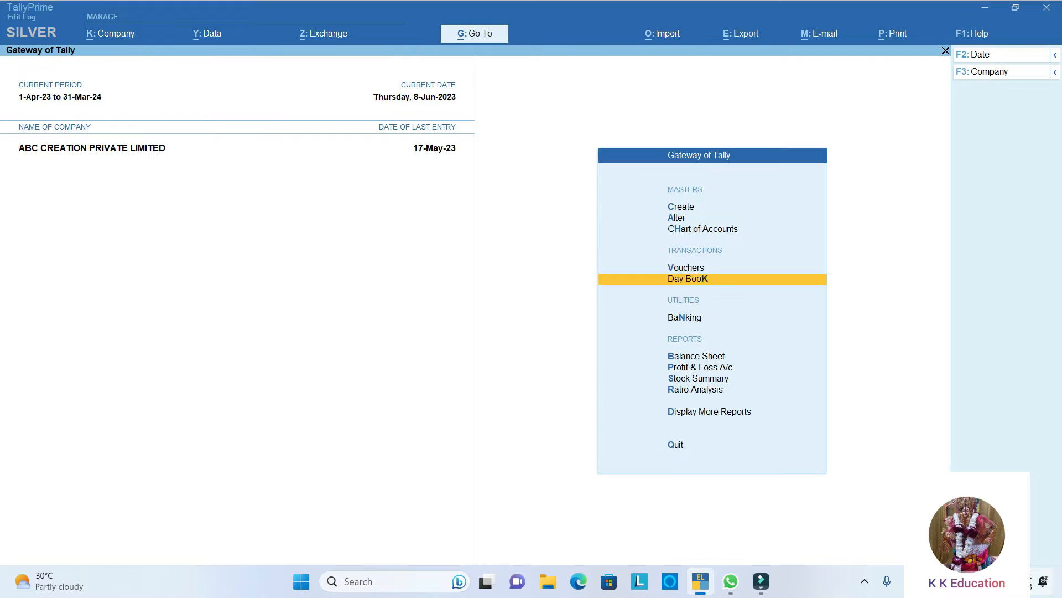
pyautogui.press('Down')
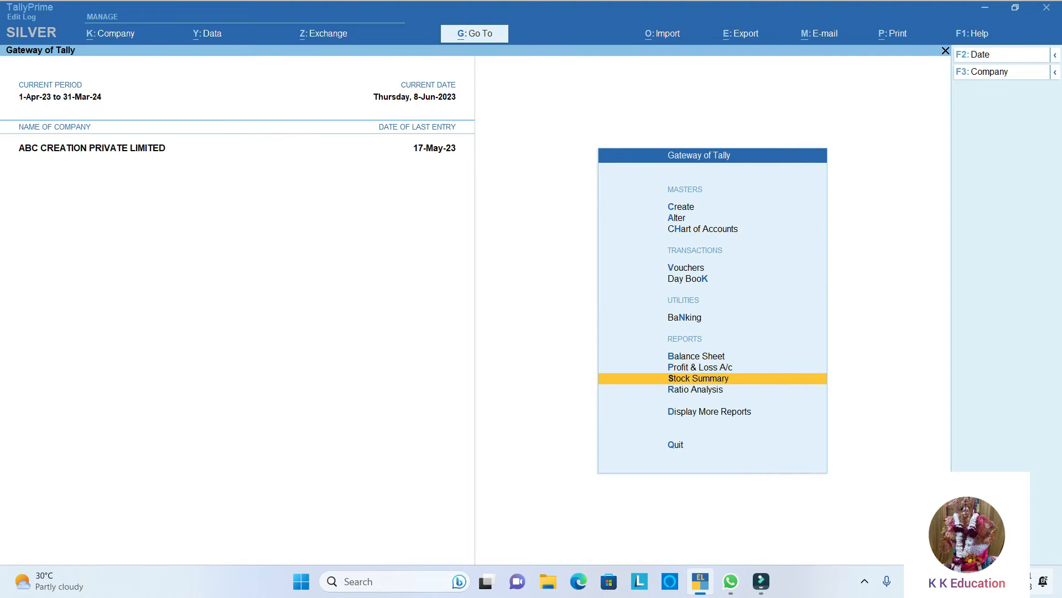
pyautogui.press('Down')
pyautogui.press('Down')
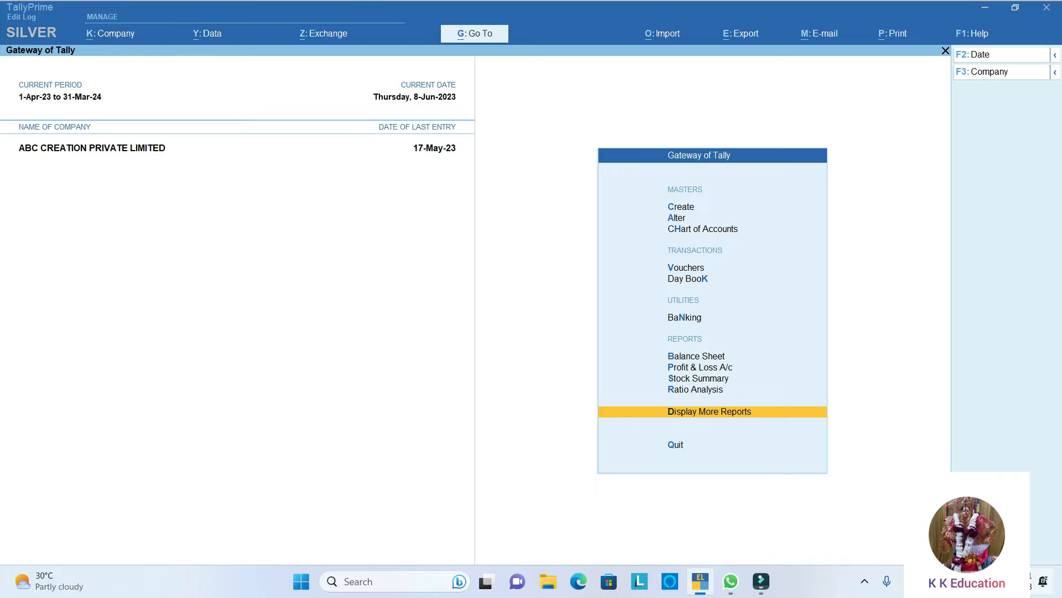
pyautogui.press('Return')
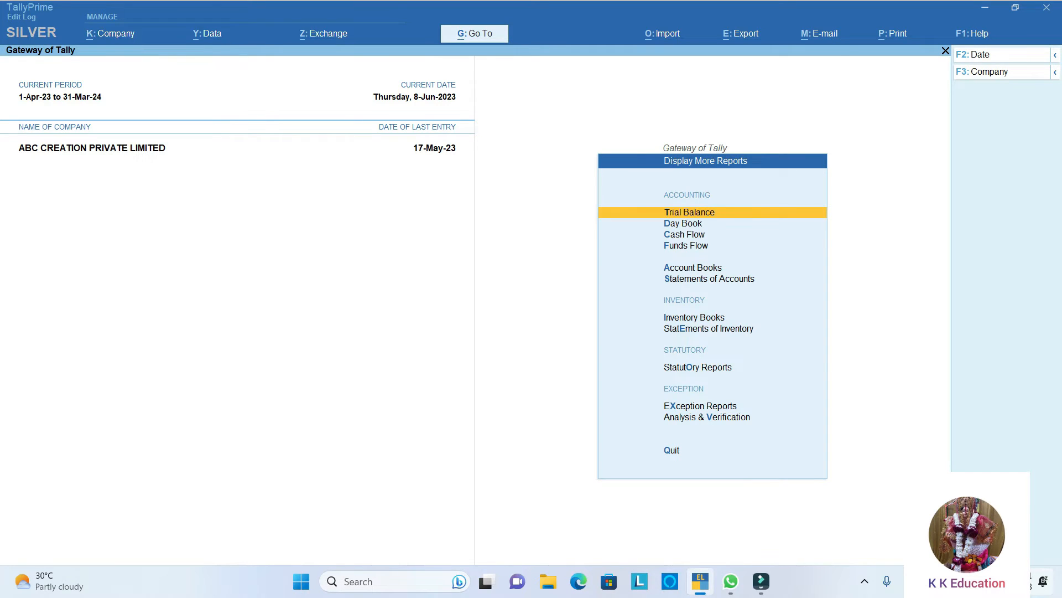
pyautogui.press('Down')
pyautogui.press('Down')
pyautogui.press('Down')
pyautogui.press('Down')
pyautogui.press('Down')
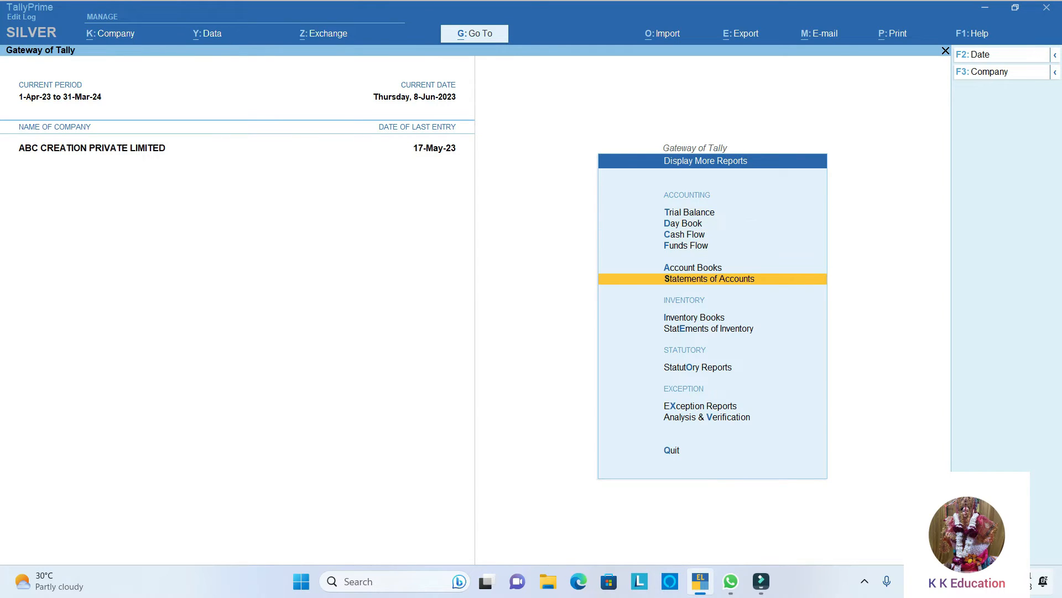
pyautogui.press('Return')
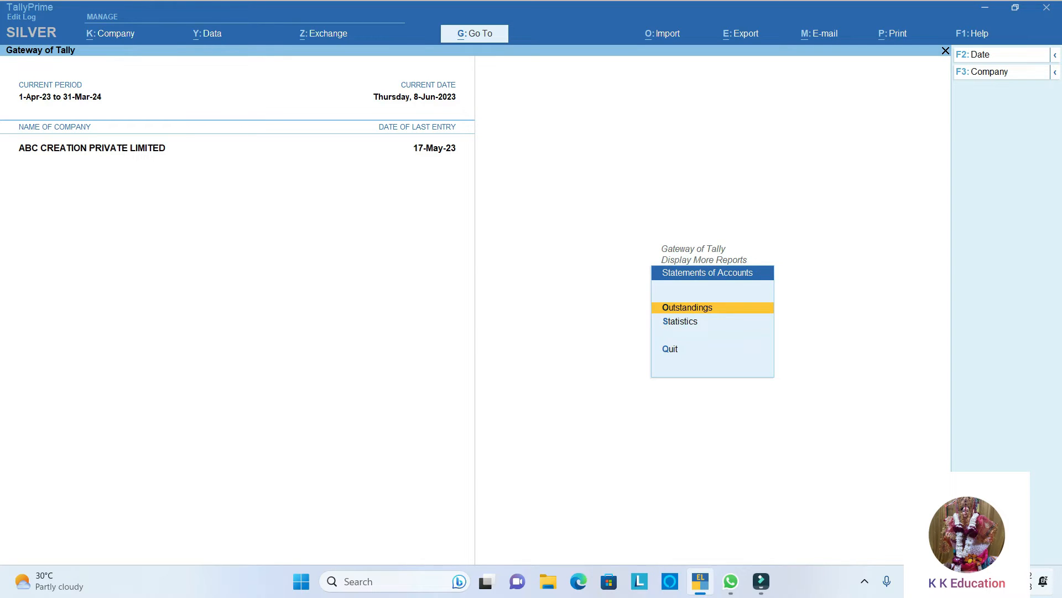
pyautogui.press('Return')
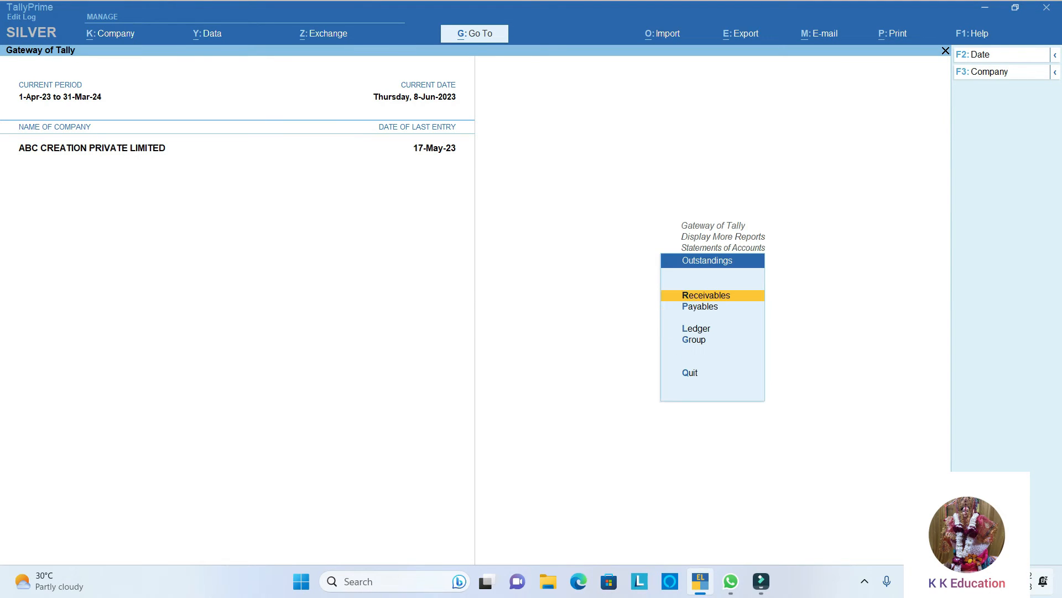
pyautogui.press('Return')
# - Examine each party's pending bills and due dates in the Bills Receivable report, and close the report
pyautogui.press('Down')
pyautogui.press('Down')
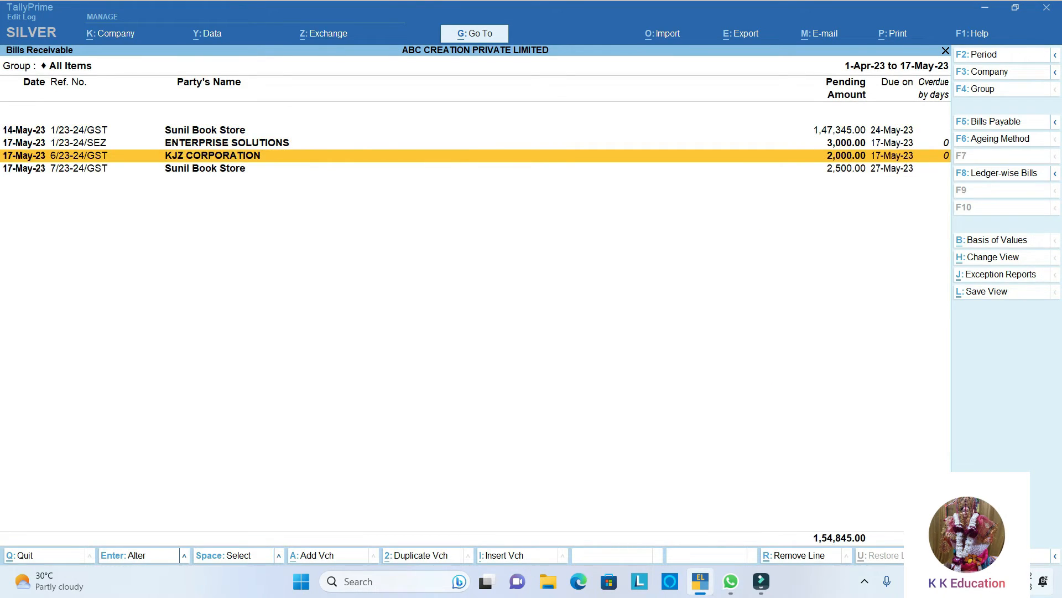
pyautogui.press('Up')
pyautogui.press('Up')
pyautogui.press('Down')
pyautogui.press('Down')
pyautogui.press('Down')
pyautogui.press('Up')
pyautogui.press('Up')
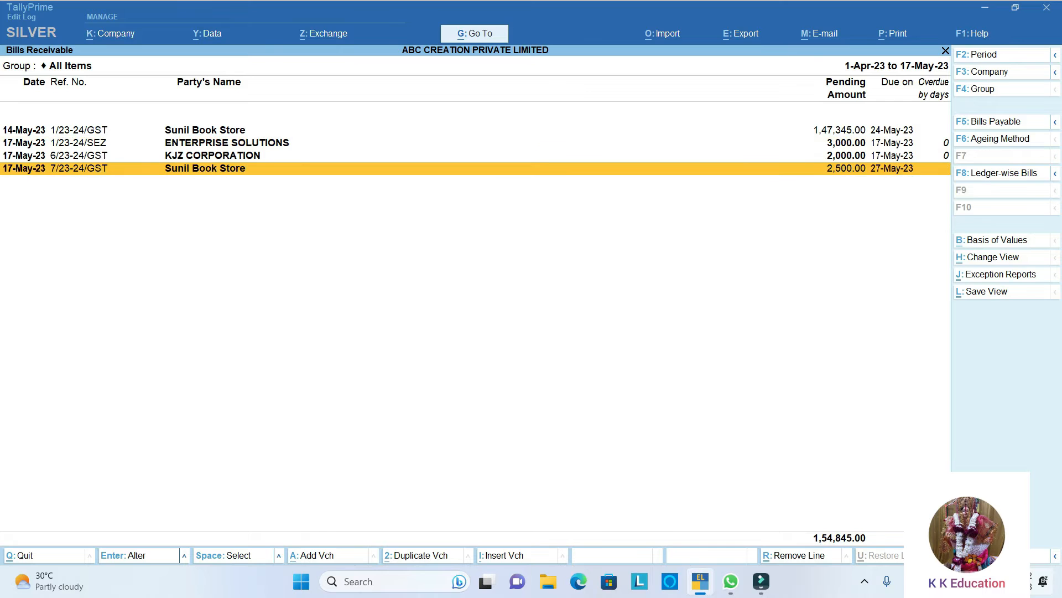
pyautogui.press('Up')
pyautogui.press('Up')
pyautogui.press('Up')
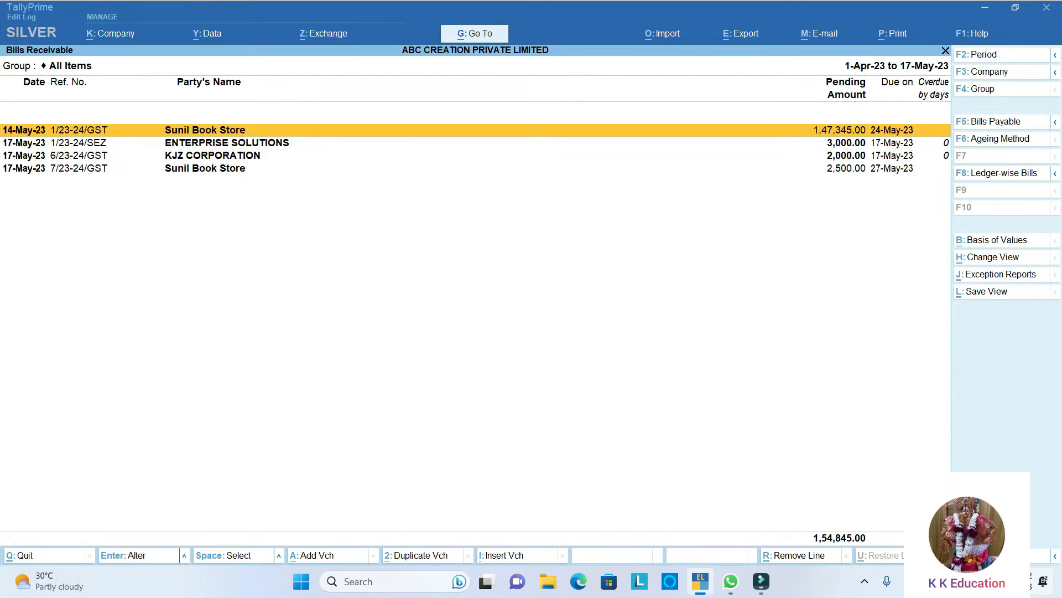
pyautogui.press('Escape')
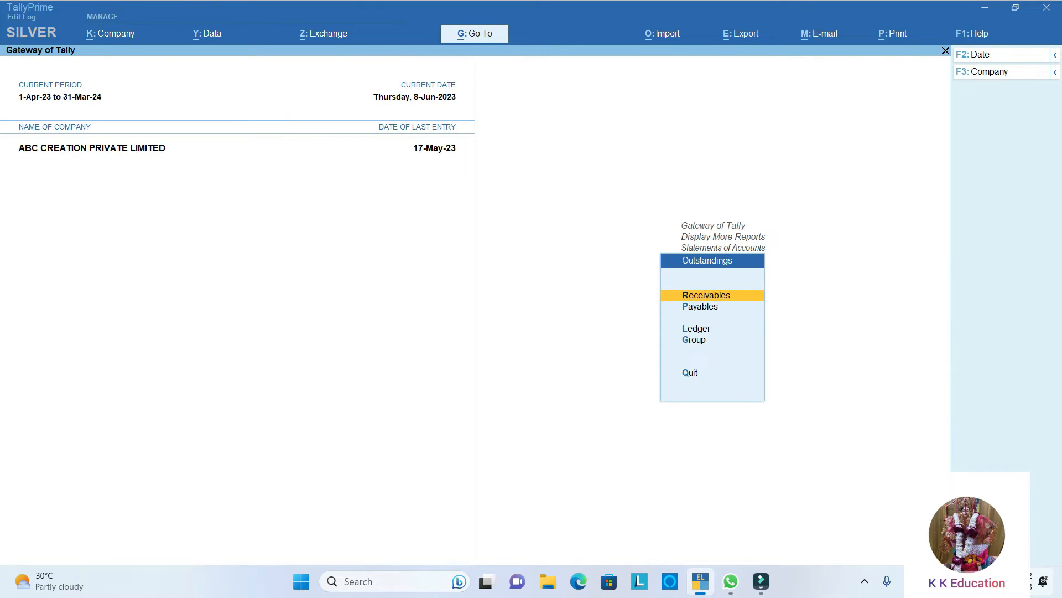
# - Examine the pending supplier bills in the outstanding payables report, and return to the Gateway of Tally
pyautogui.press('Down')
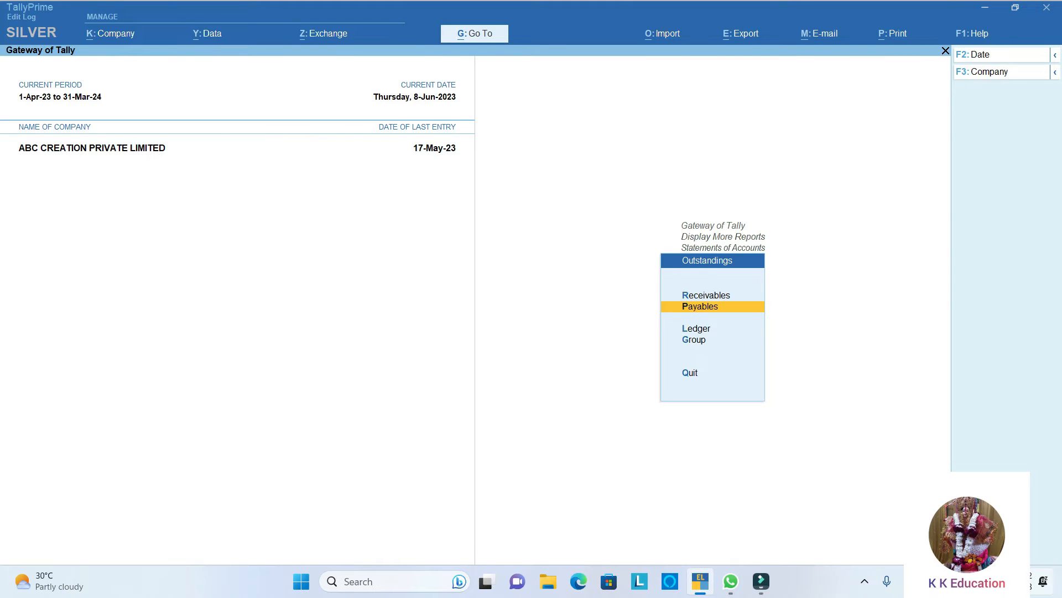
pyautogui.press('Return')
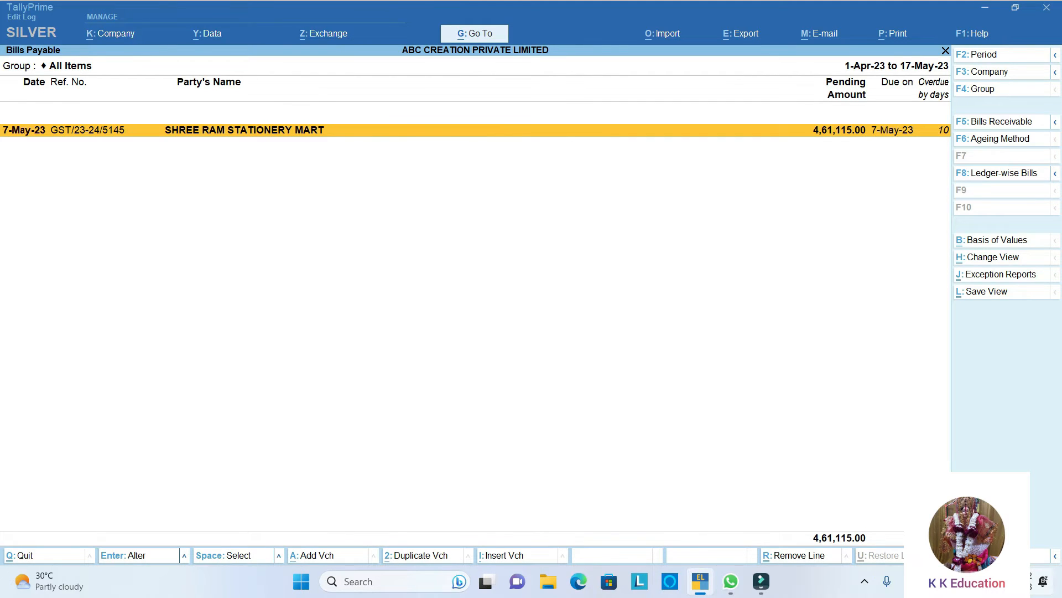
pyautogui.press('Escape')
pyautogui.press('Escape')
pyautogui.press('Escape')
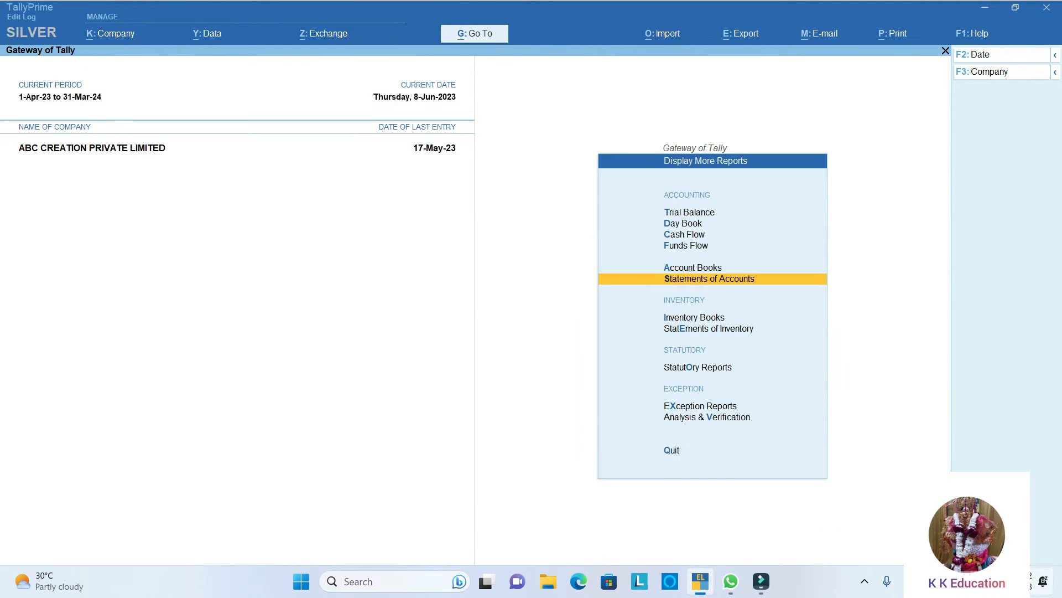
pyautogui.press('Escape')
# - Start a receipt voucher numbered 3 with HDFC Bank Limited as the receiving account
pyautogui.press('Down')
pyautogui.press('Down')
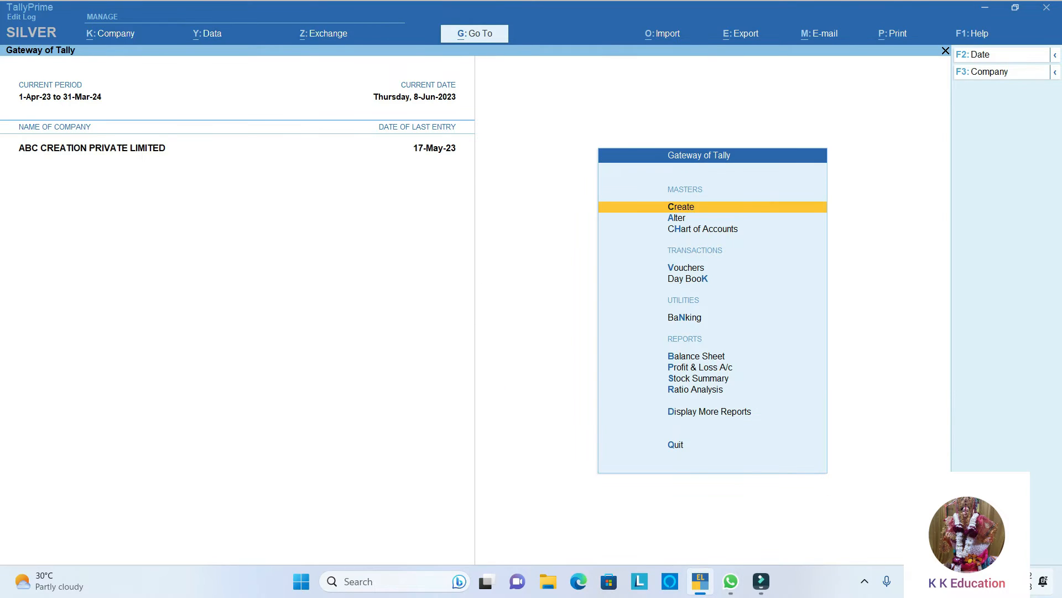
pyautogui.press('v')
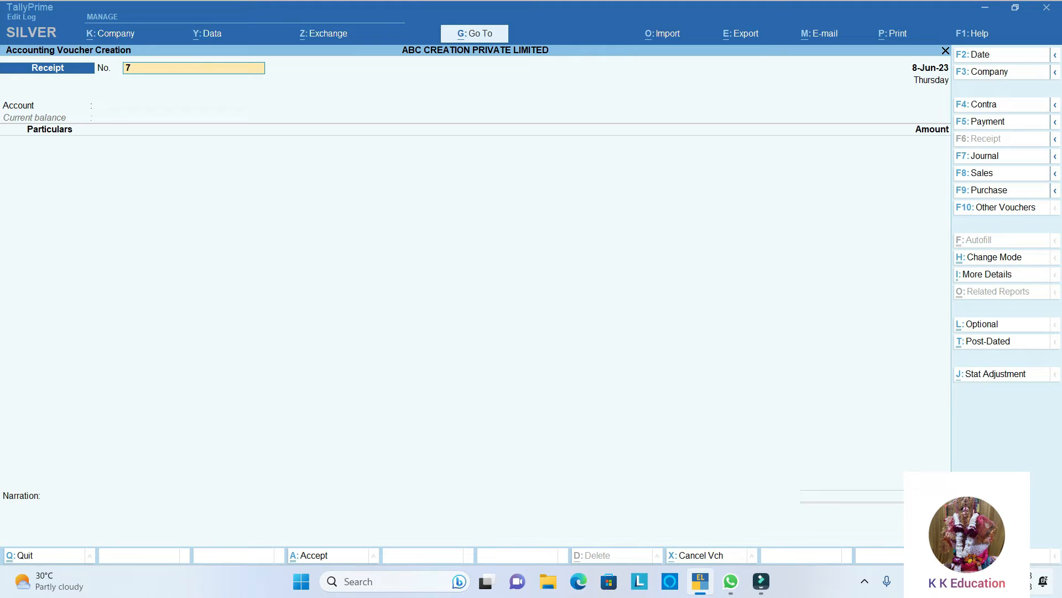
pyautogui.write('3')
pyautogui.press('Return')
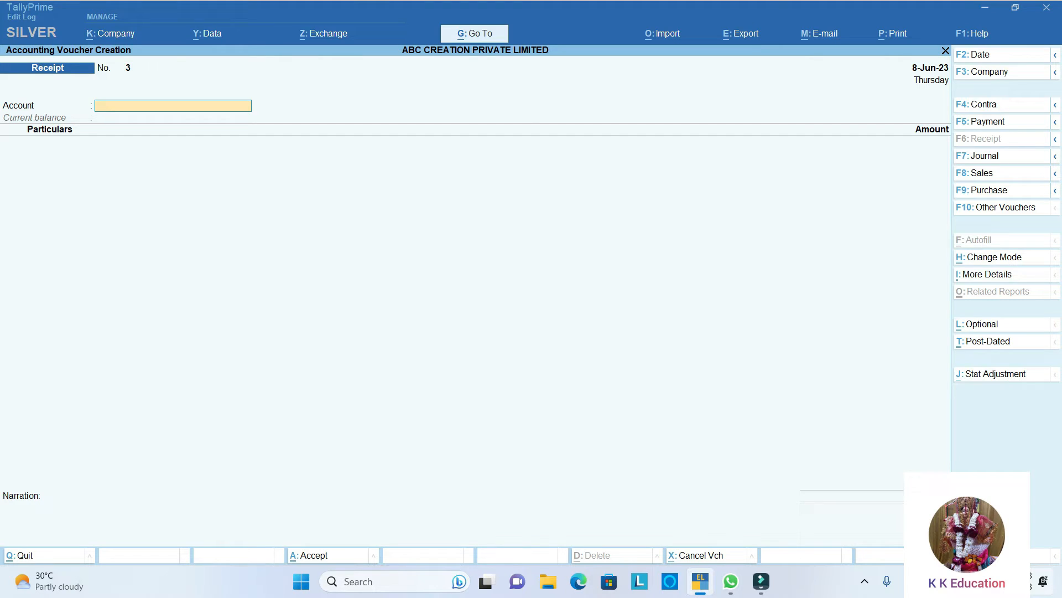
pyautogui.write('C')
pyautogui.press('BackSpace')
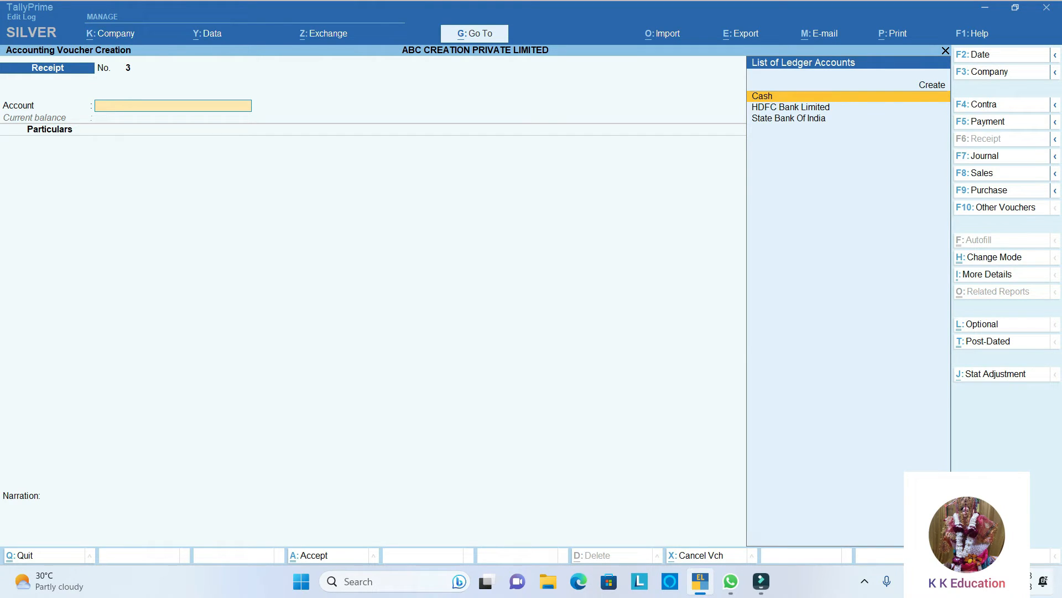
pyautogui.press('Down')
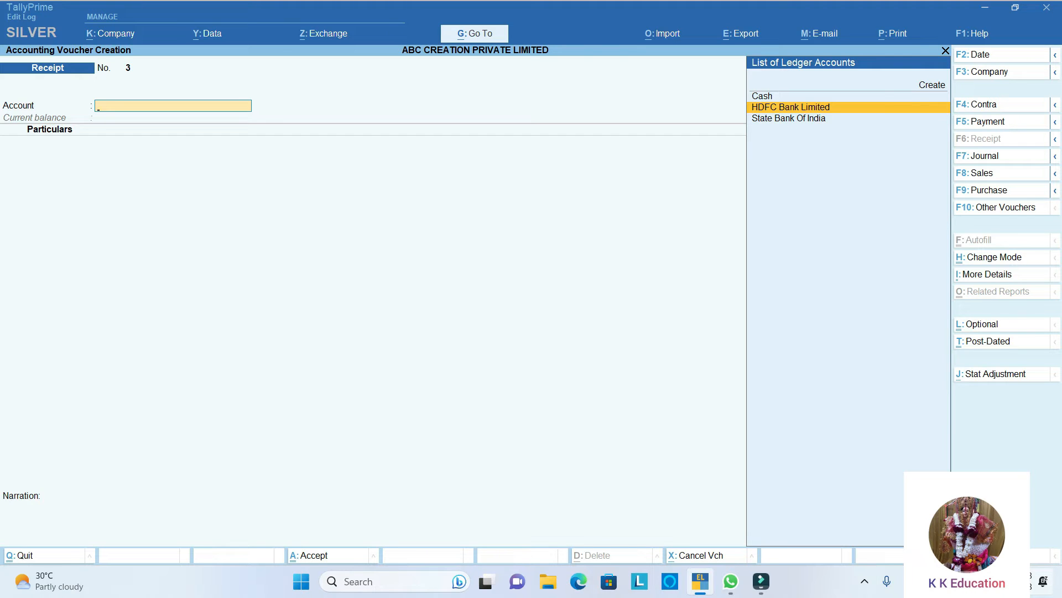
pyautogui.press('Return')
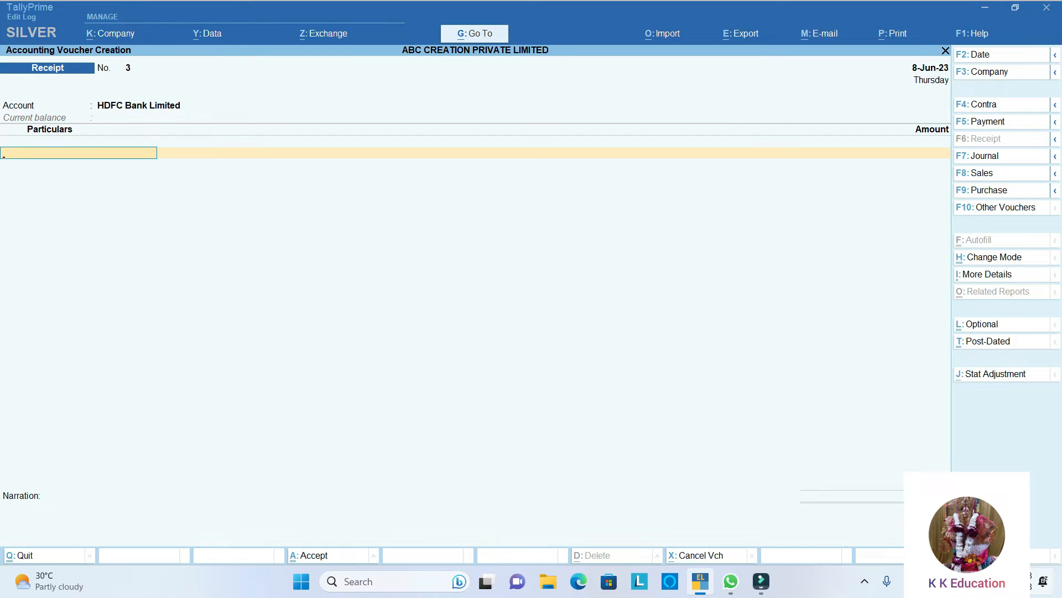
# - Credit Sunil Book Store with an amount of 1,49,845 in the receipt voucher
pyautogui.write('Su')
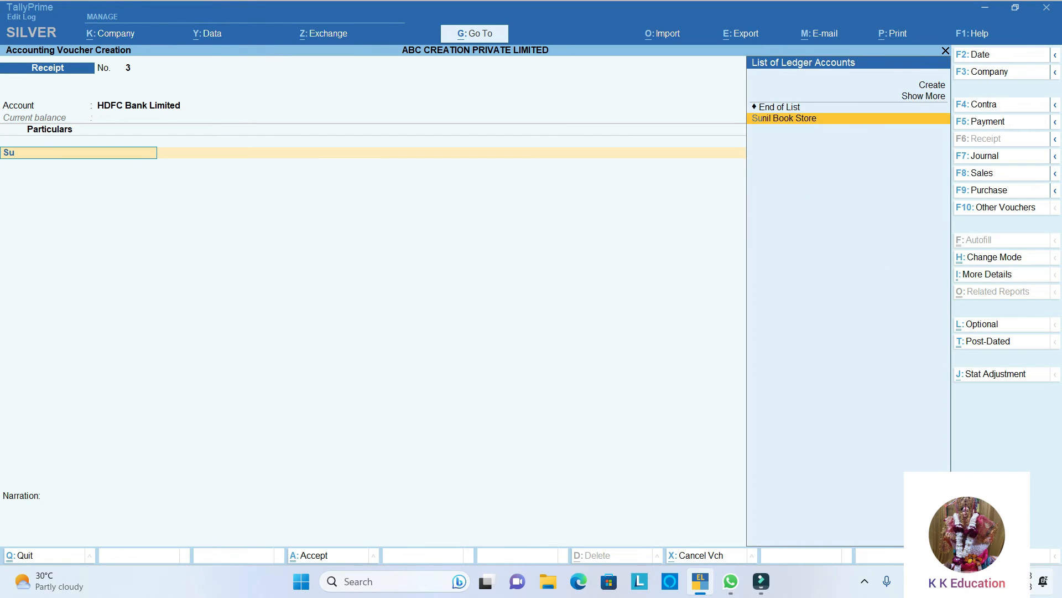
pyautogui.press('Return')
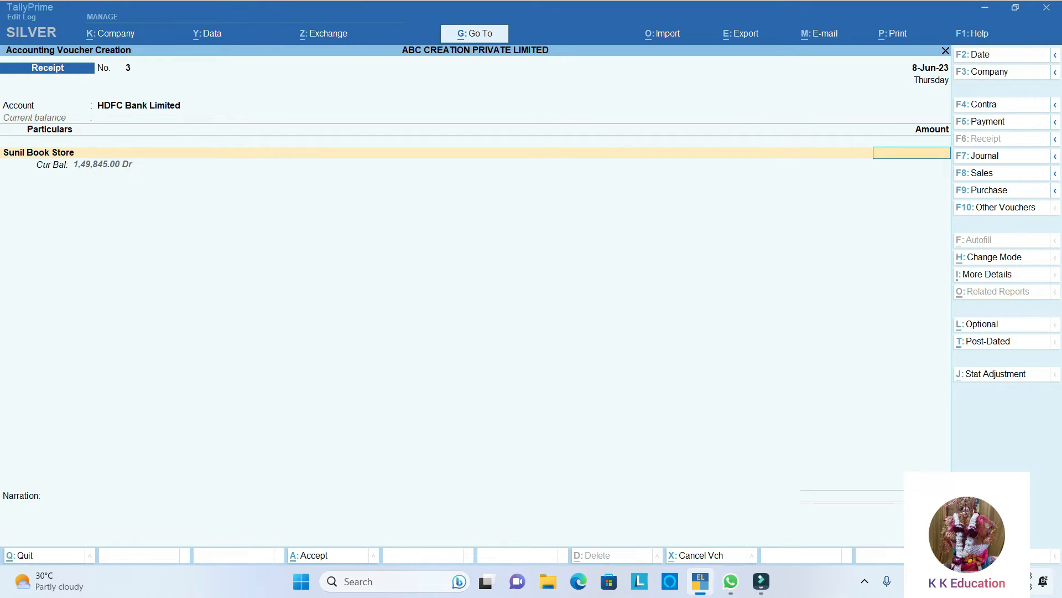
pyautogui.write('149845')
pyautogui.press('Return')
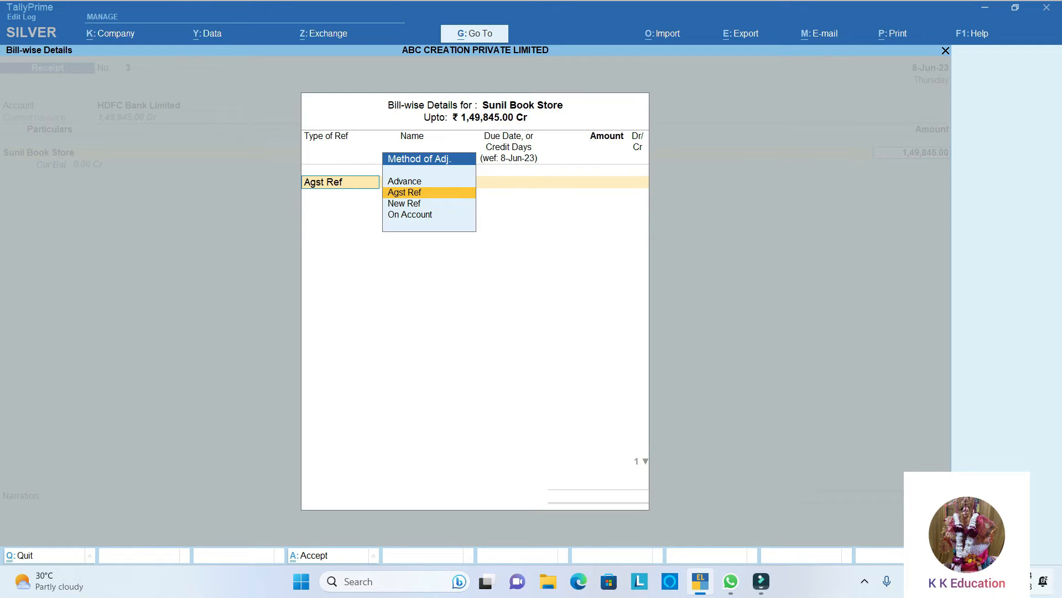
# - Allocate the Sunil Book Store receipt as Agst Ref to bills 1/23-24/GST for 1,47,345 and 7/23-24/GST for 2,500
pyautogui.press('Return')
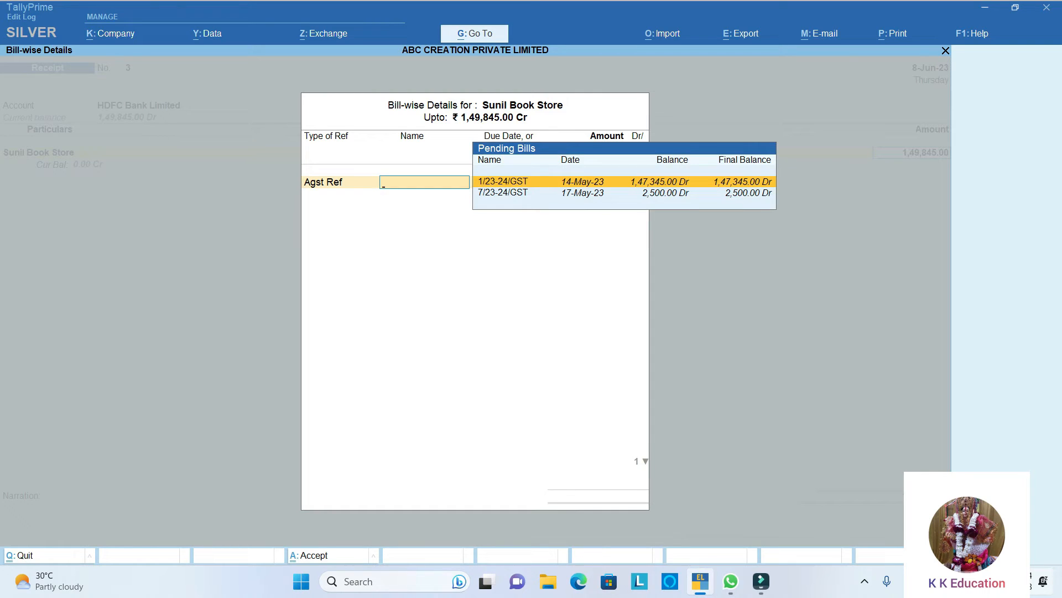
pyautogui.press('Return')
pyautogui.press('Return')
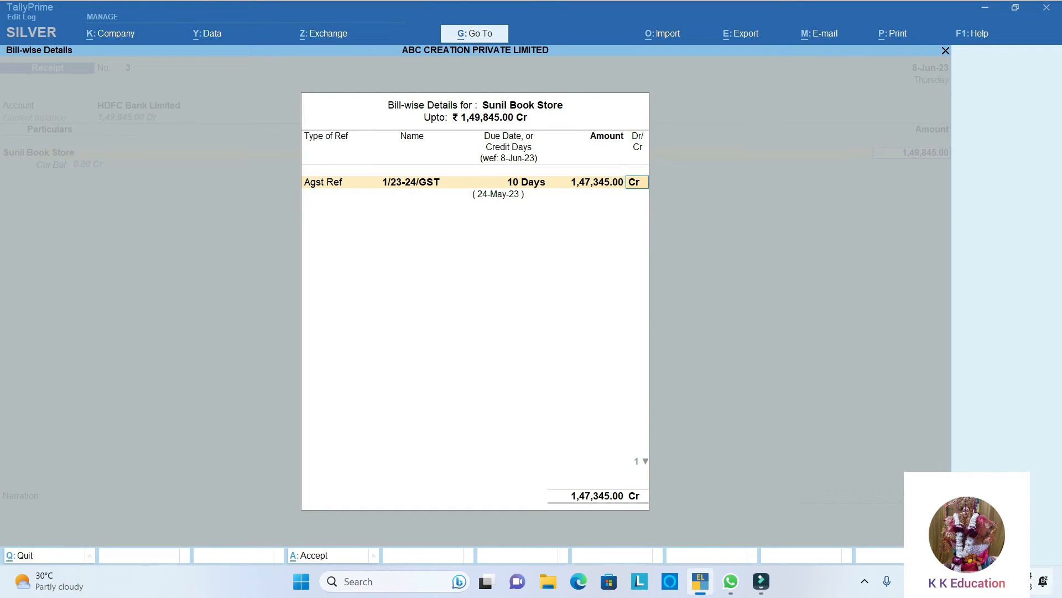
pyautogui.press('Return')
pyautogui.press('Return')
pyautogui.press('Return')
pyautogui.press('Return')
# - Record the bank allocation as Cheque/DD 001125 dated 8-Jun-23 from Kotak Mahindra Bank (India), and save the receipt without a narration
pyautogui.press('Return')
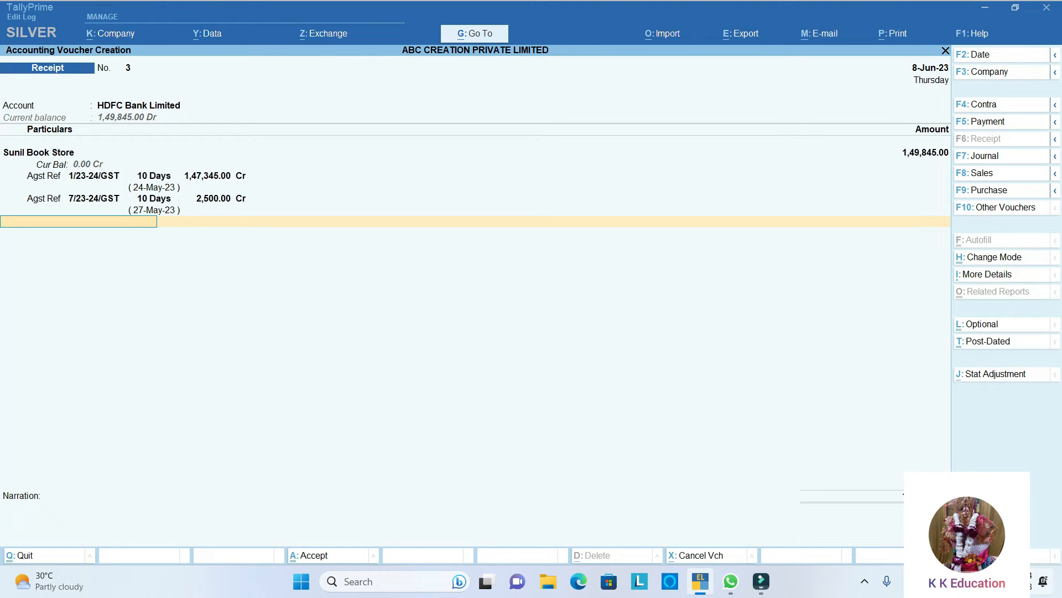
pyautogui.press('Return')
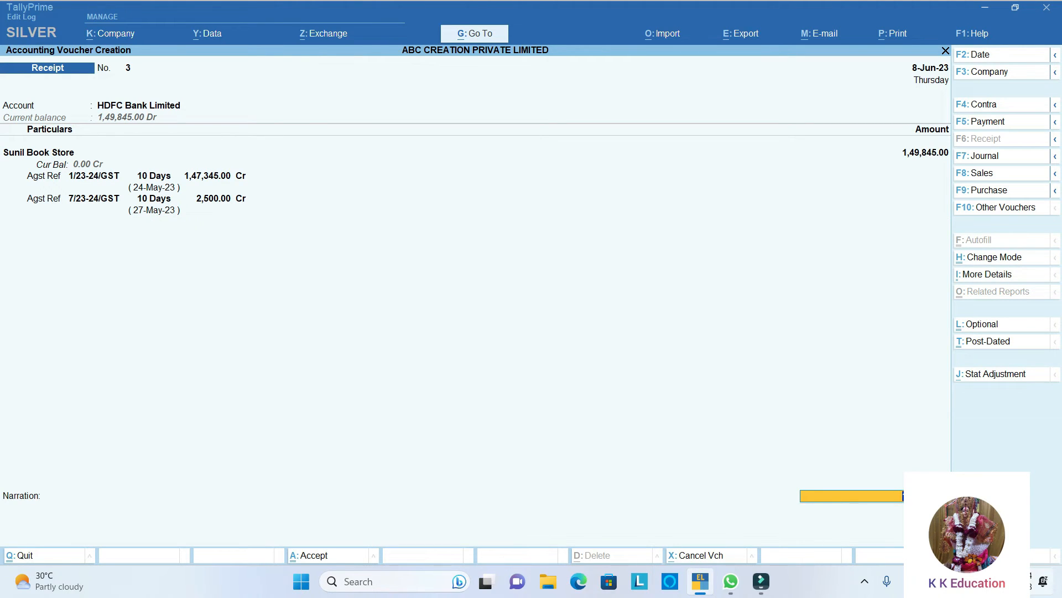
pyautogui.press('Return')
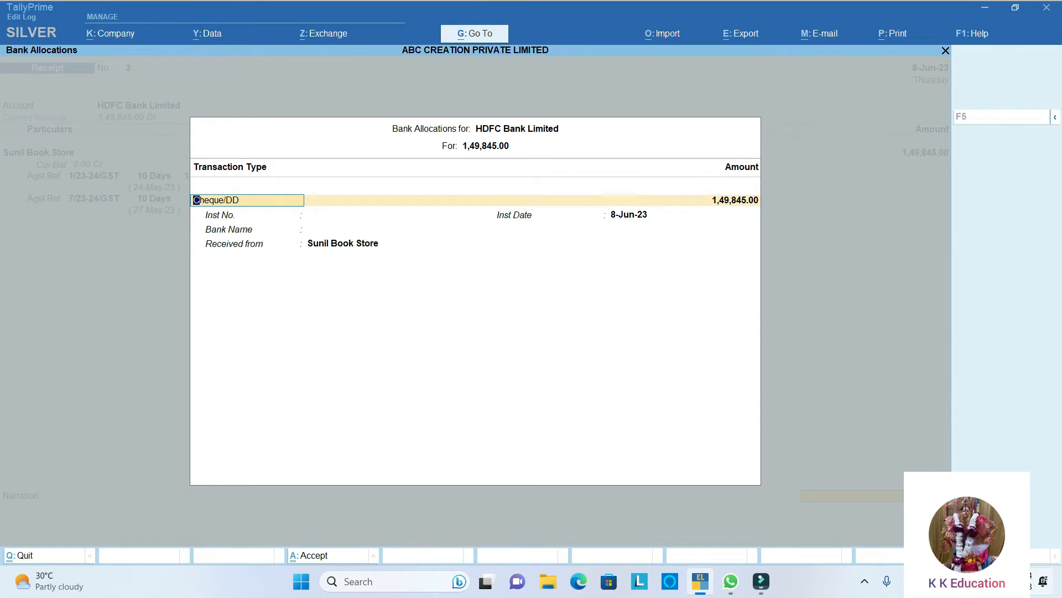
pyautogui.press('Return')
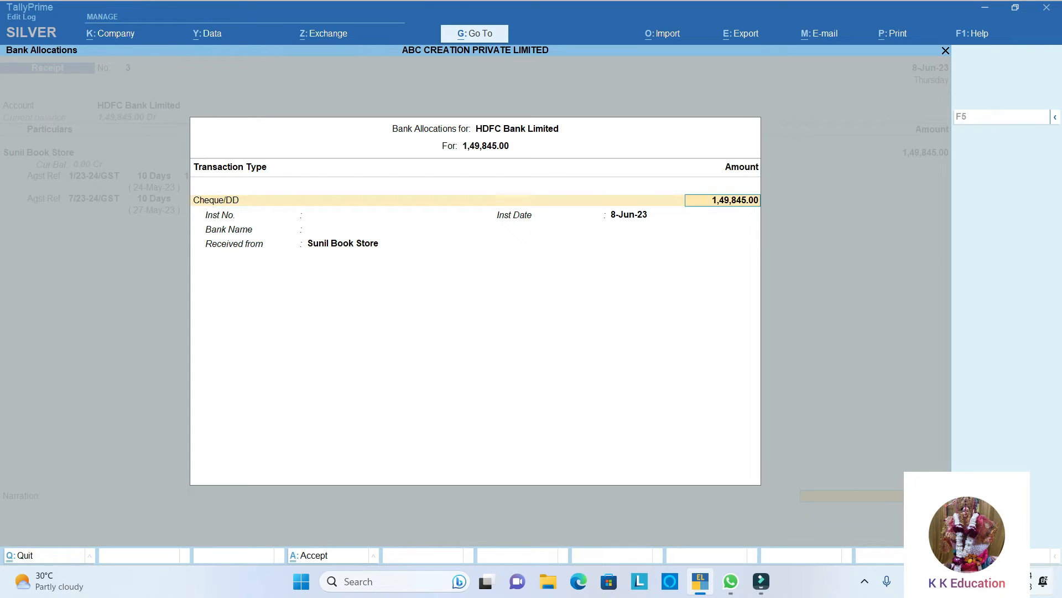
pyautogui.press('Return')
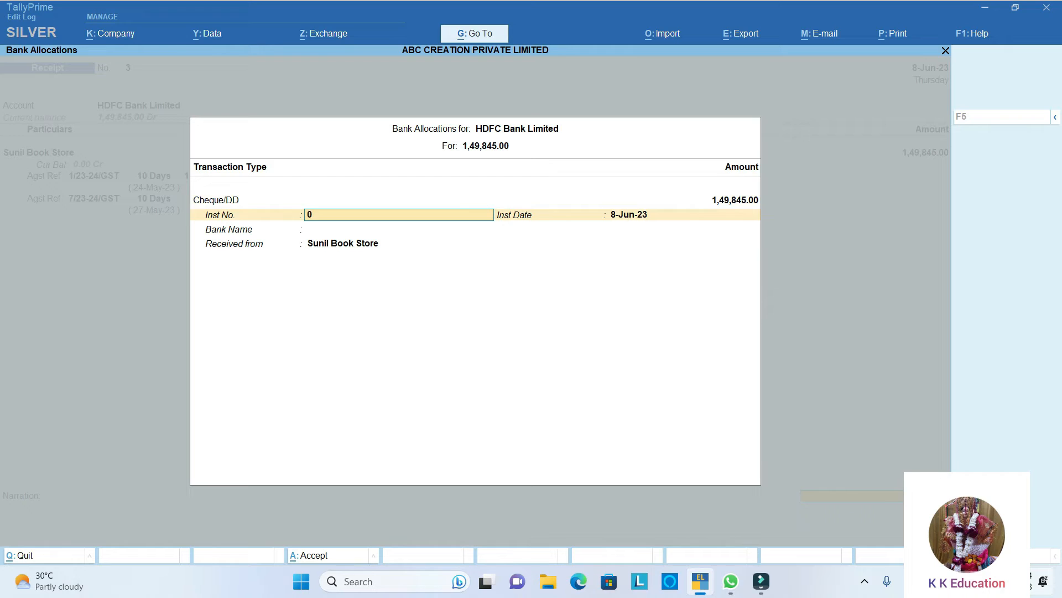
pyautogui.write('0011')
pyautogui.press('Return')
pyautogui.press('Return')
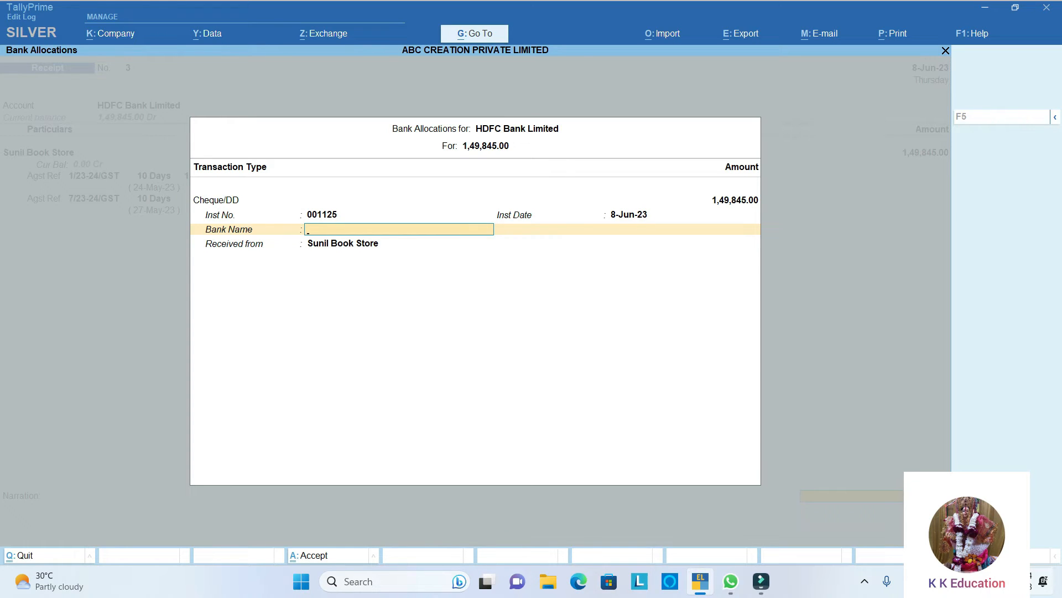
pyautogui.write('Kota')
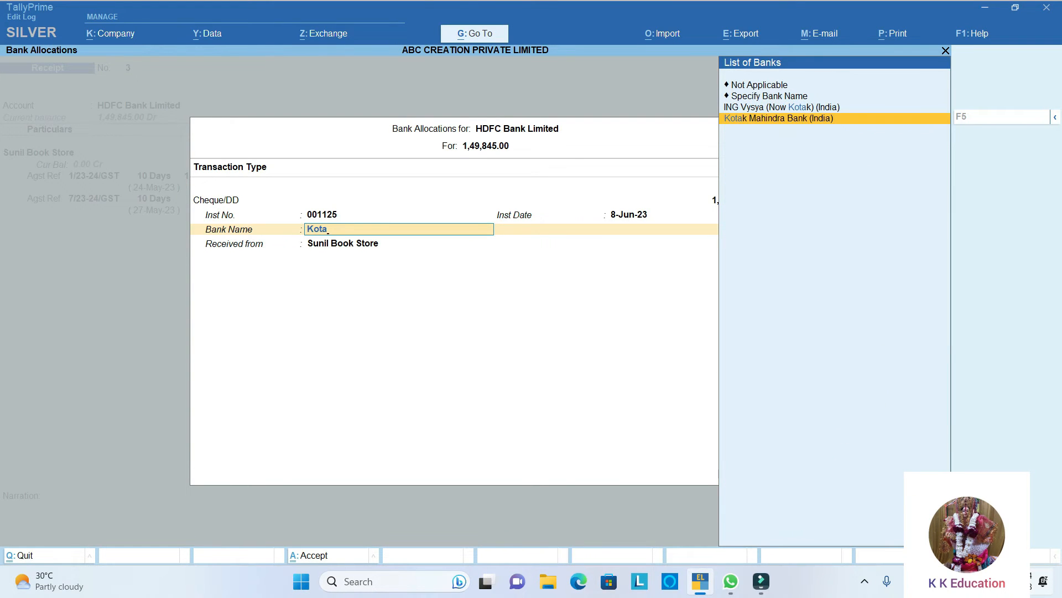
pyautogui.press('Return')
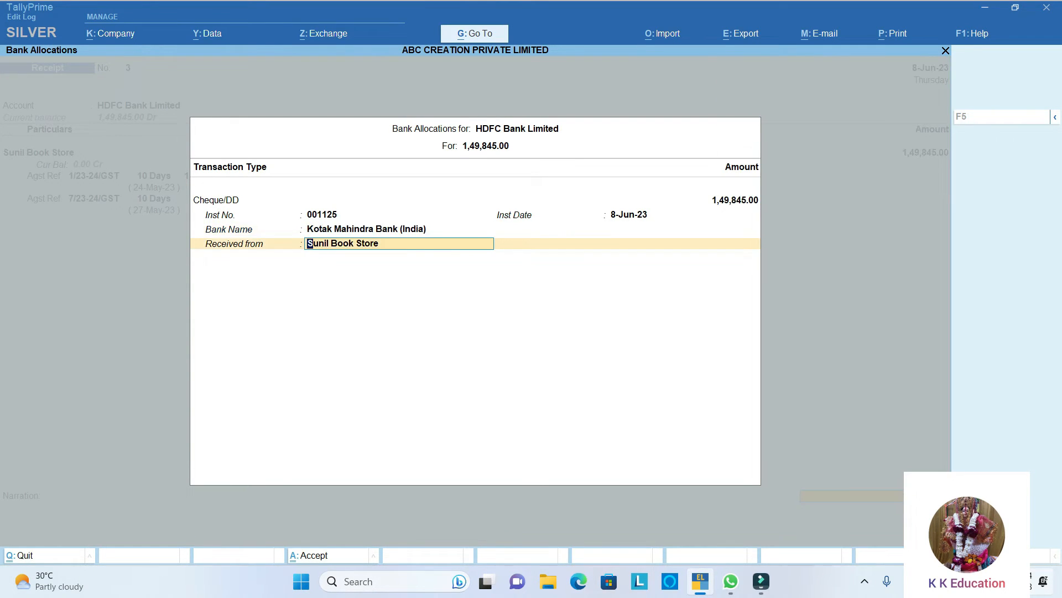
pyautogui.press('Return')
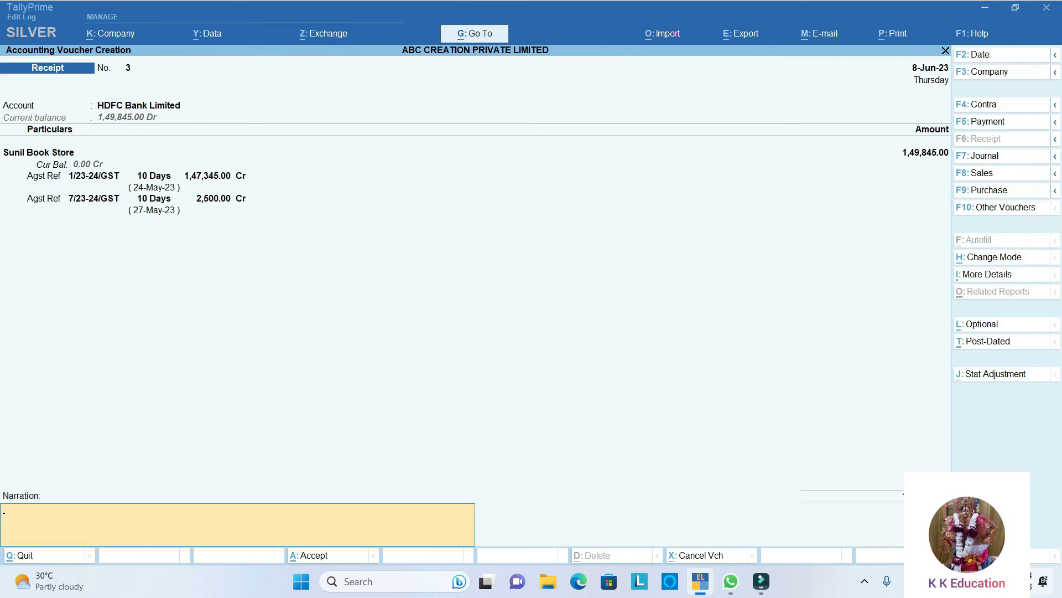
pyautogui.press('Return')
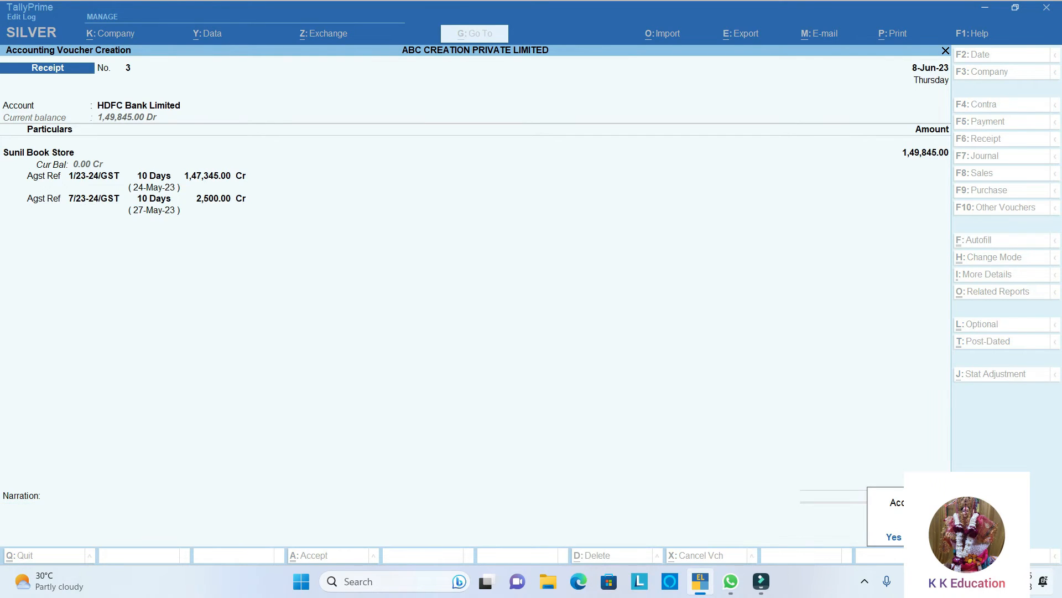
pyautogui.press('Return')
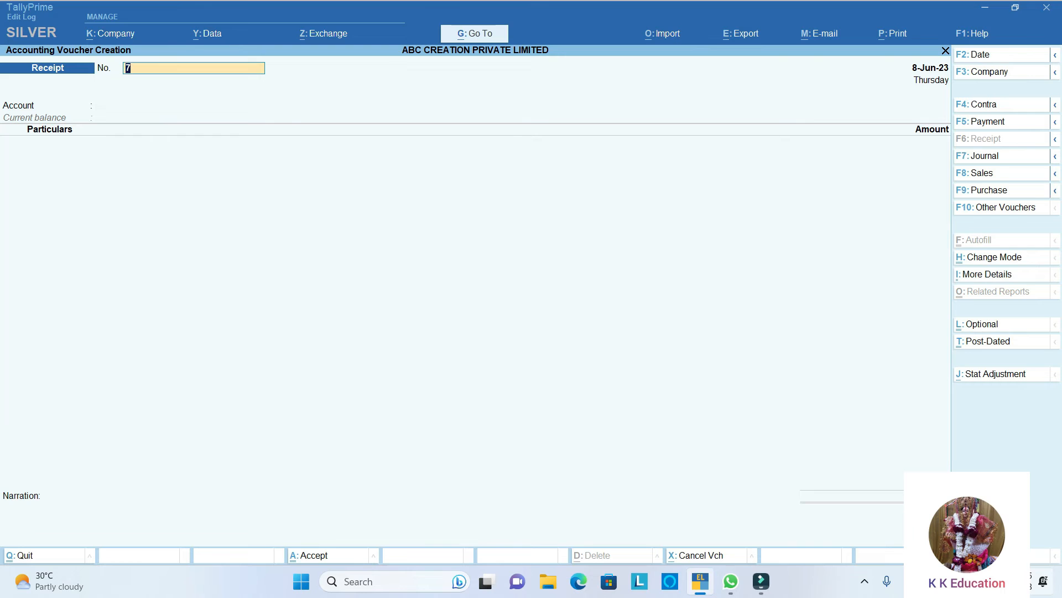
# - Number the new receipt voucher 4 and choose State Bank Of India as its receiving account
pyautogui.write('4')
pyautogui.press('Return')
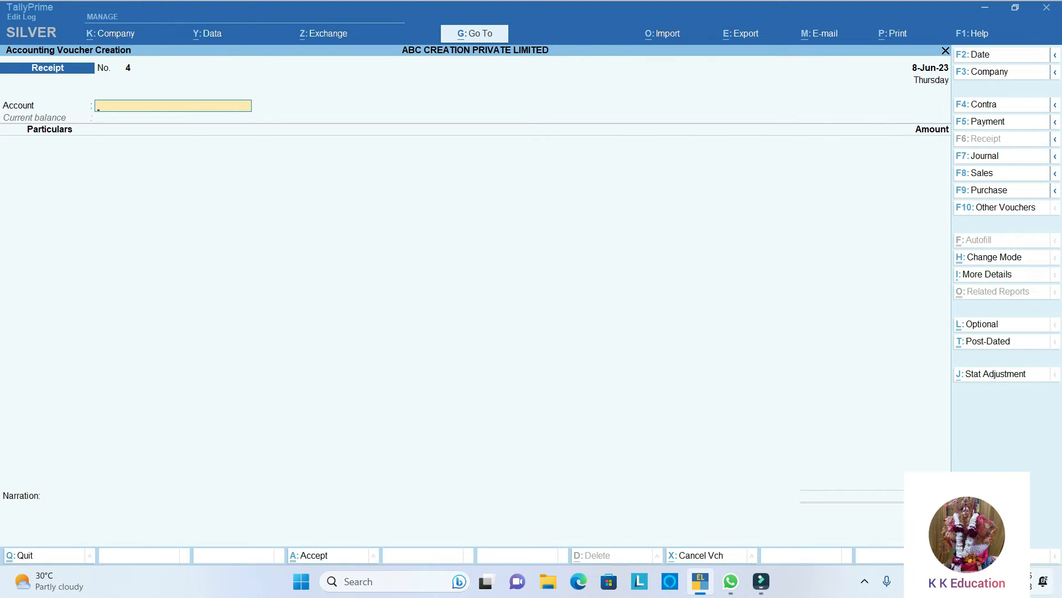
pyautogui.write('St')
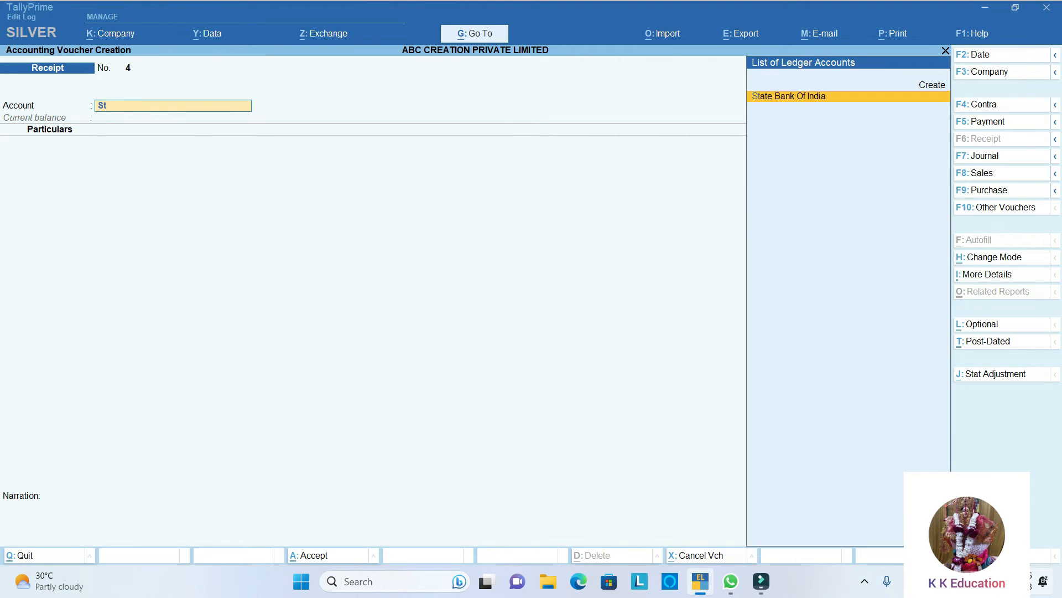
pyautogui.press('Return')
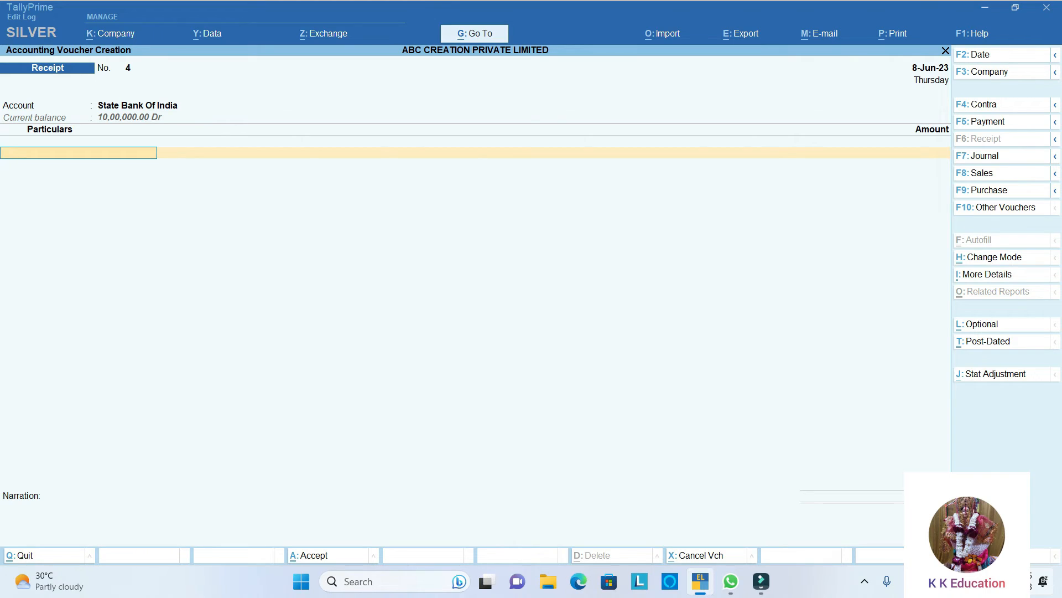
# - Credit ENTERPRISE SOLUTIONS with an amount of 3,000 in the receipt voucher
pyautogui.write('K')
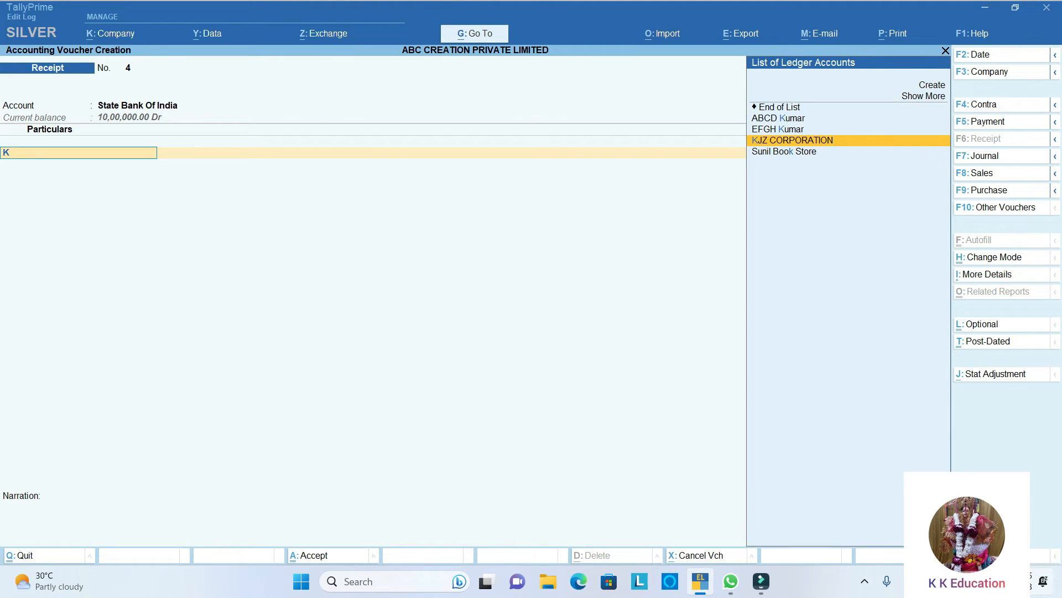
pyautogui.press('BackSpace')
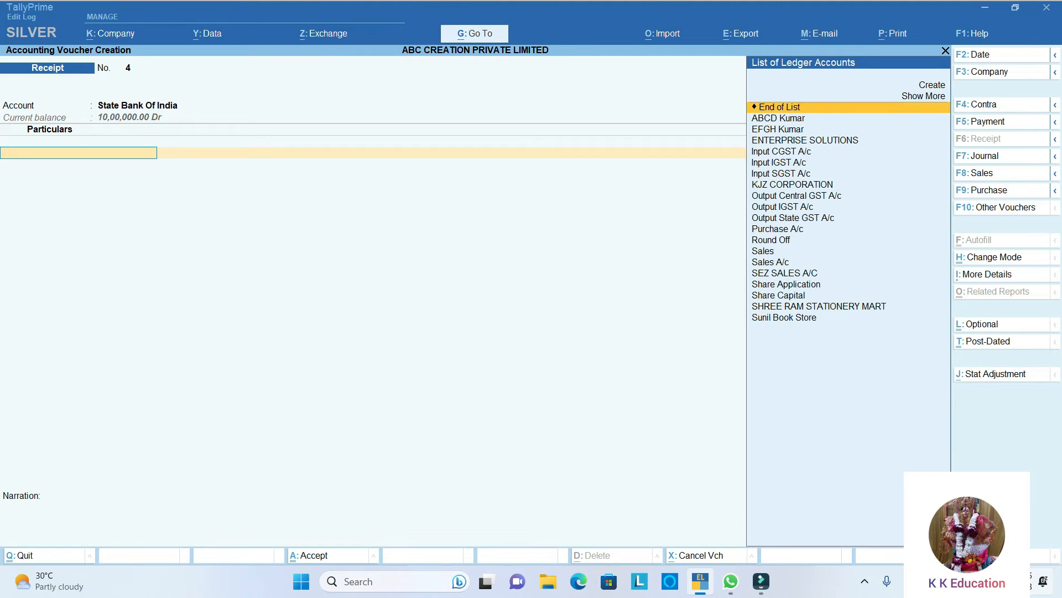
pyautogui.press('Down')
pyautogui.press('Down')
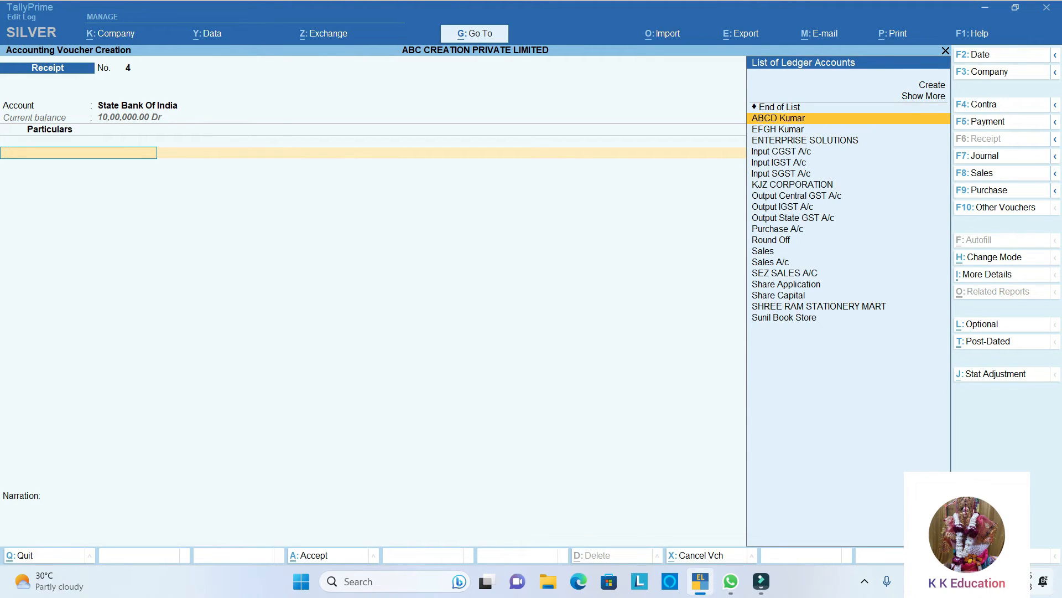
pyautogui.press('Down')
pyautogui.press('Return')
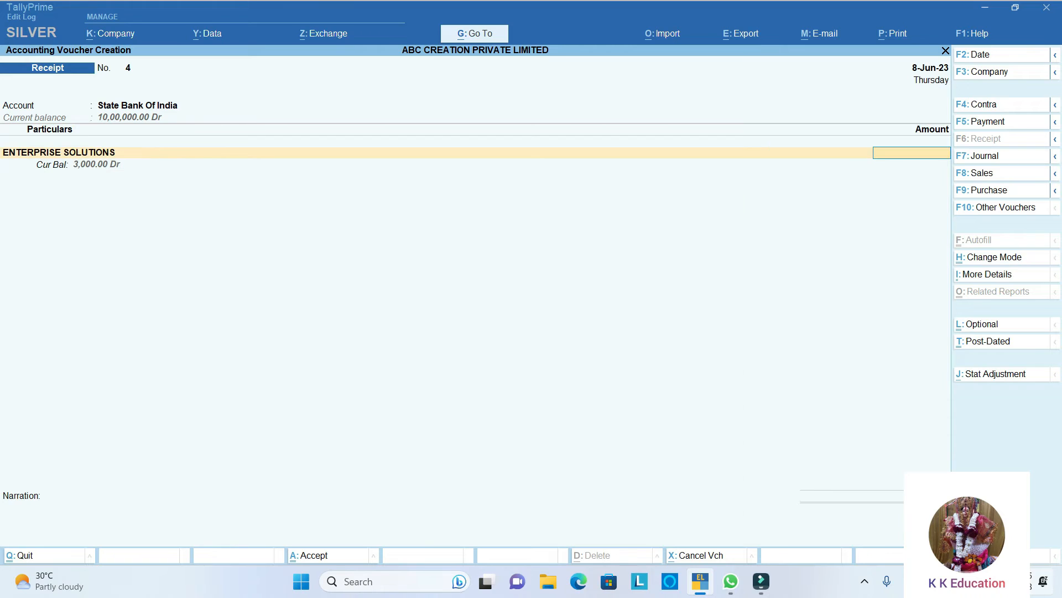
pyautogui.write('3000')
pyautogui.press('Return')
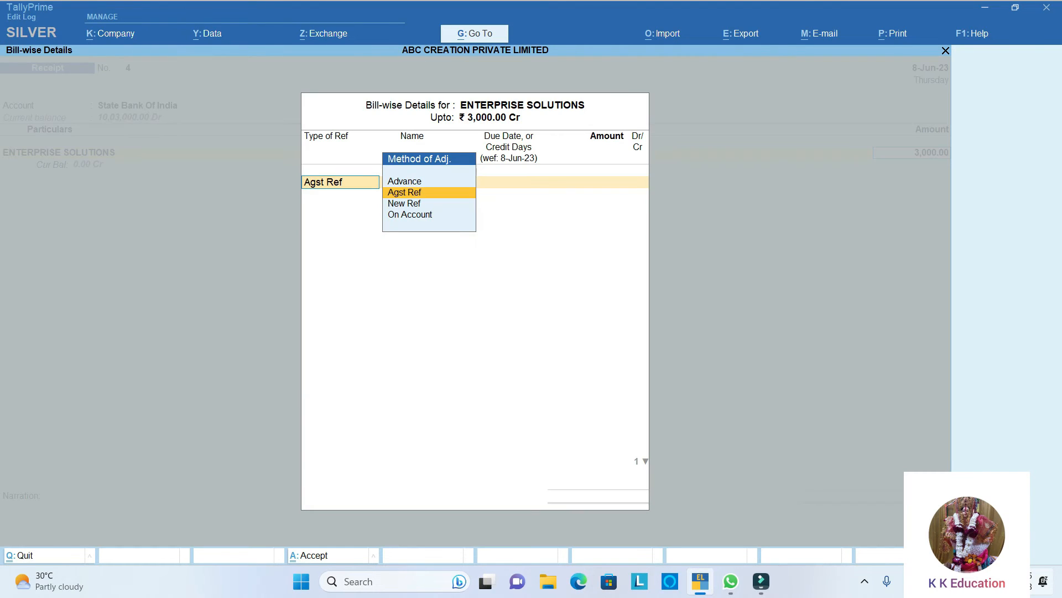
# - Allocate the full ENTERPRISE SOLUTIONS receipt as Agst Ref to the pending bill 1/23-24/SEZ
pyautogui.press('Return')
pyautogui.press('Return')
pyautogui.press('Return')
pyautogui.press('Return')
pyautogui.press('Return')
pyautogui.press('Return')
pyautogui.press('Return')
# - Complete the receipt's bill-wise details and enter instrument number 125456 dated 8-Jun-23 for the Cheque/DD bank allocation
pyautogui.press('Return')
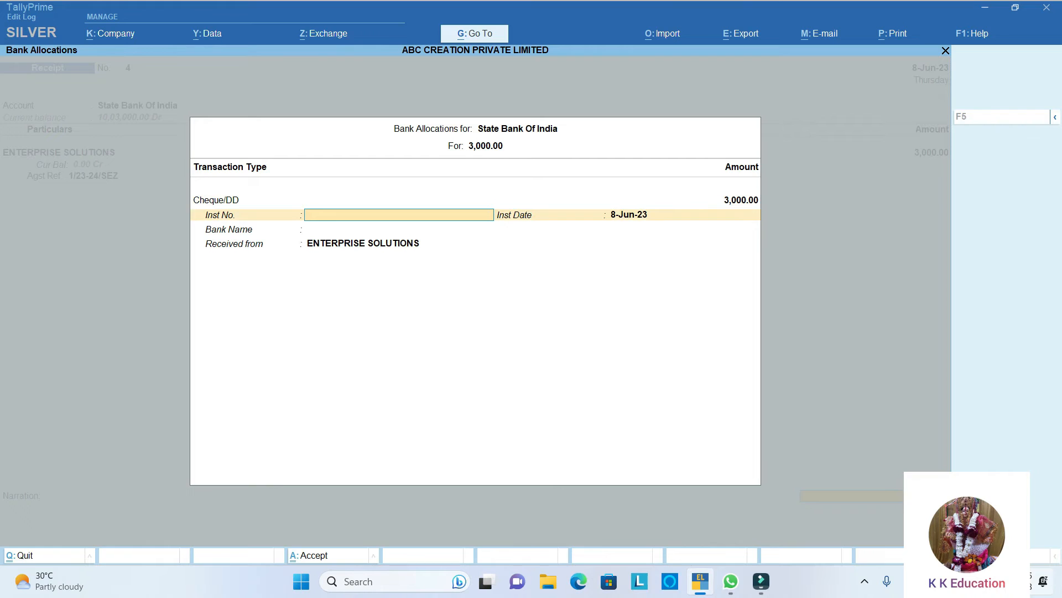
pyautogui.write('125456')
pyautogui.press('Return')
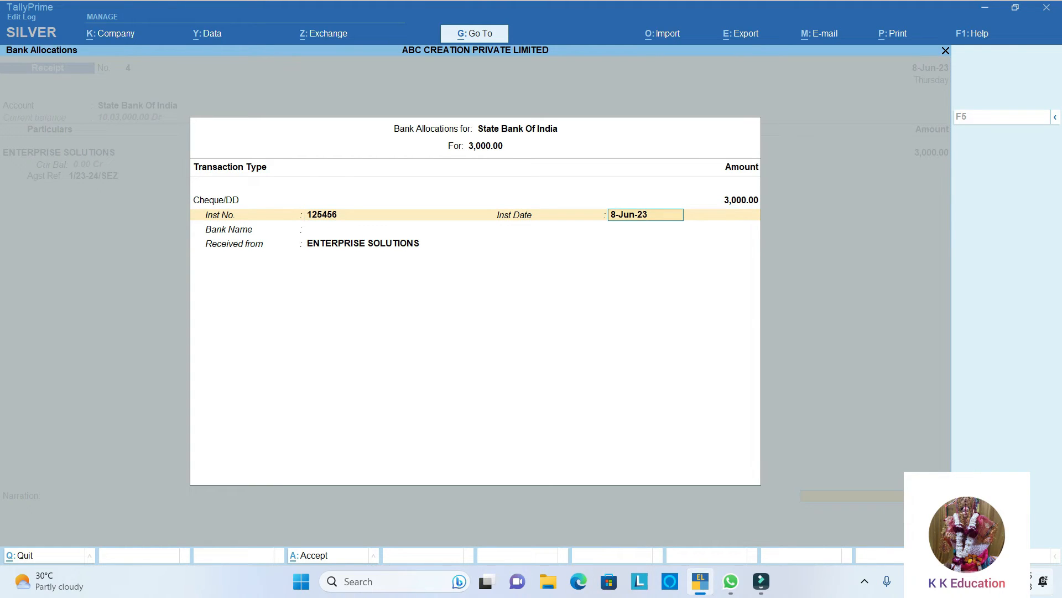
pyautogui.press('Return')
# - Set the cheque's issuing bank to State Bank of India (India) and save the receipt without a narration
pyautogui.write('St')
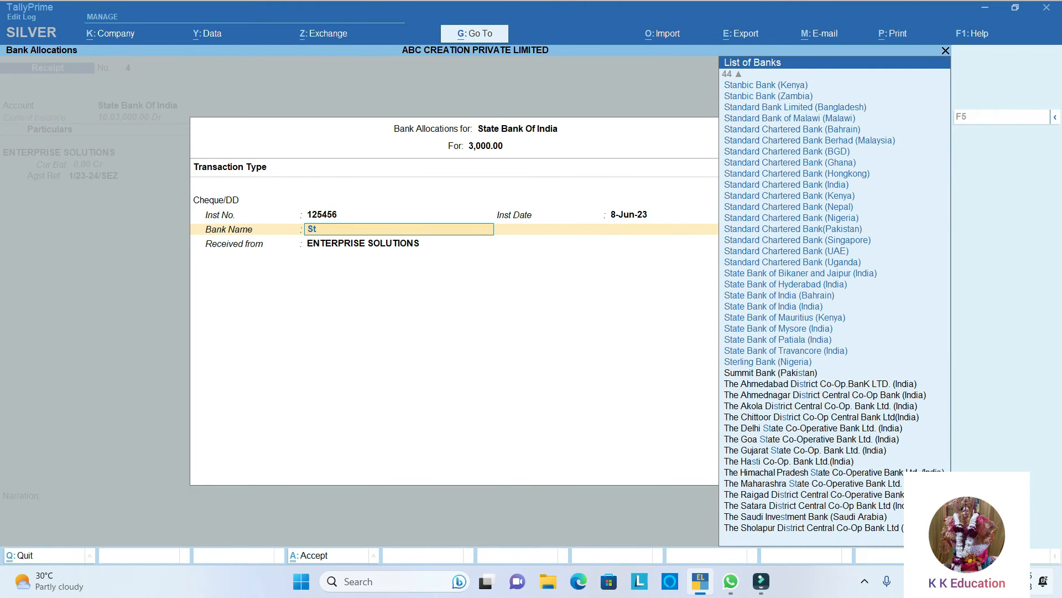
pyautogui.write('ate')
pyautogui.press('Down')
pyautogui.press('Down')
pyautogui.press('Down')
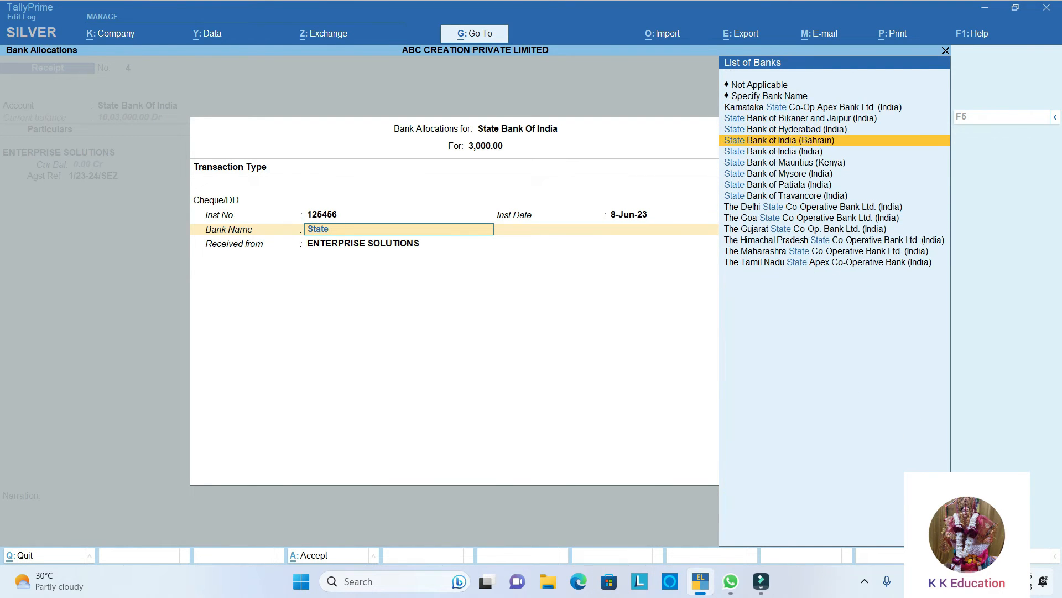
pyautogui.press('Down')
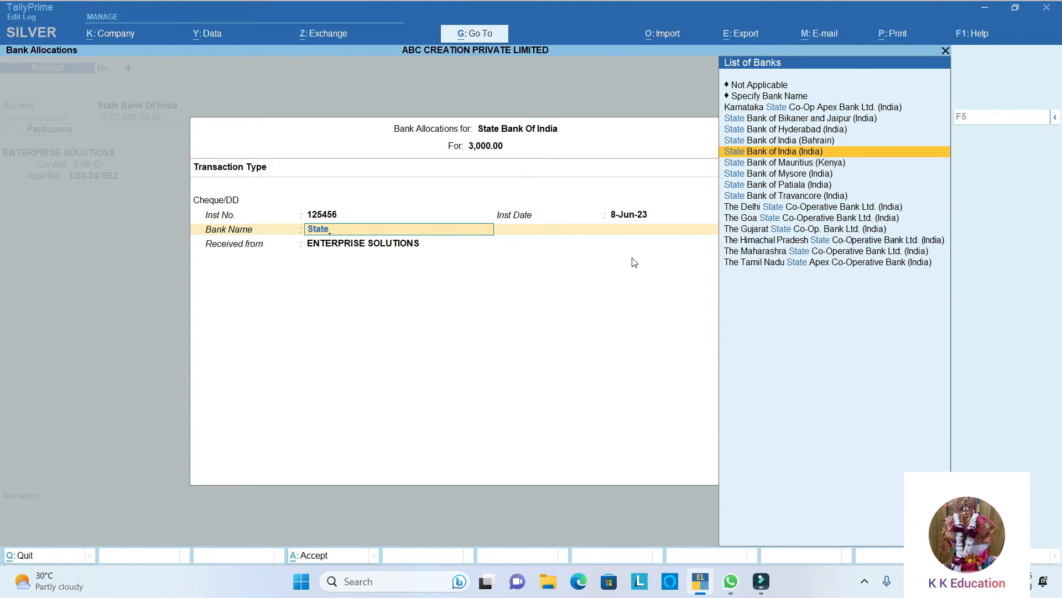
pyautogui.press('Return')
pyautogui.press('Return')
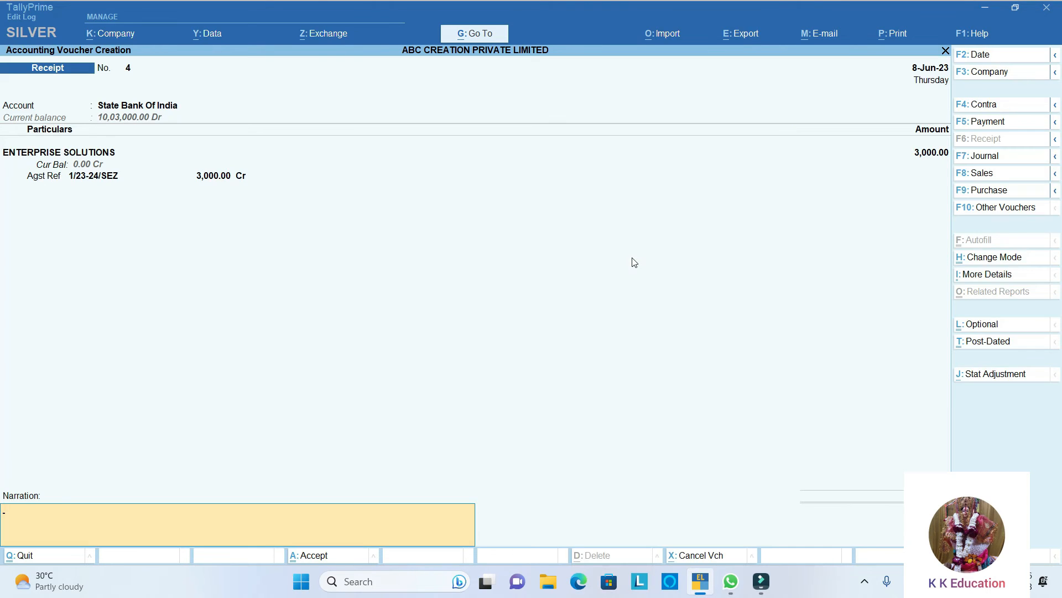
pyautogui.press('Return')
# - Number the new receipt voucher 5 and choose Cash as its receiving account
pyautogui.press('Return')
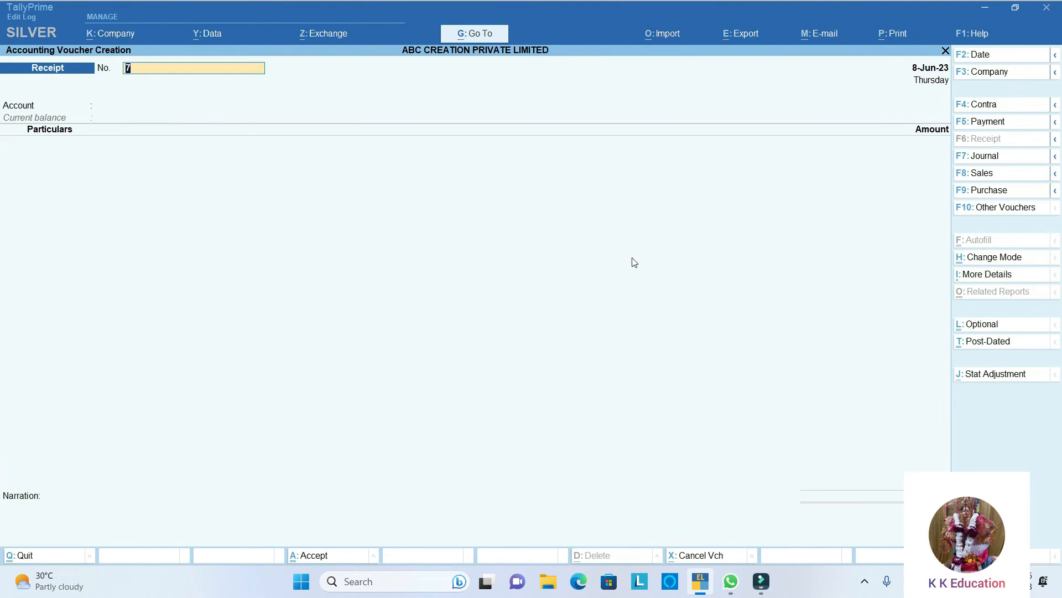
pyautogui.write('5')
pyautogui.press('Return')
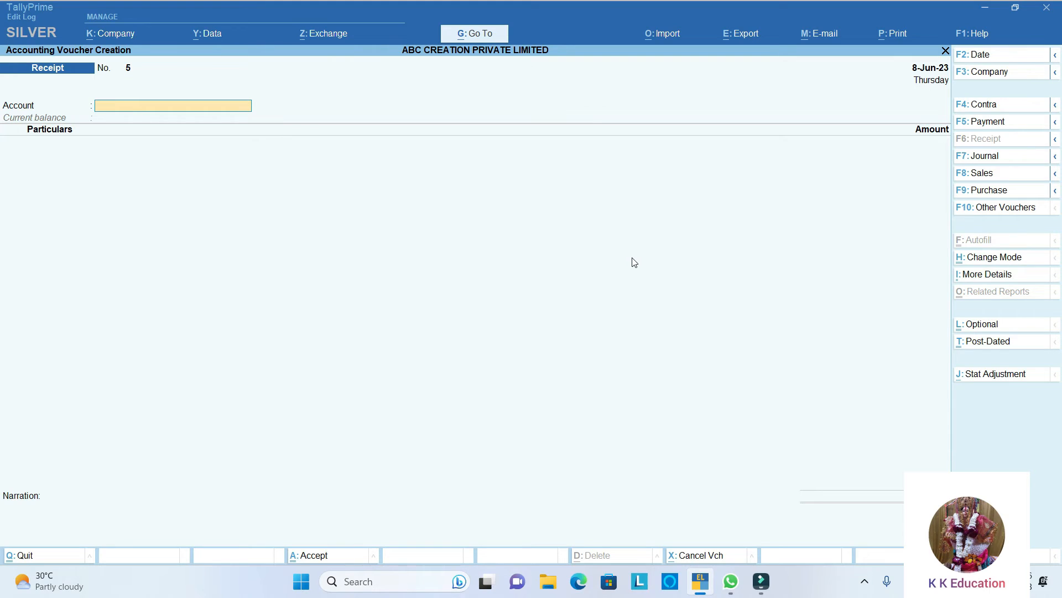
pyautogui.write('C')
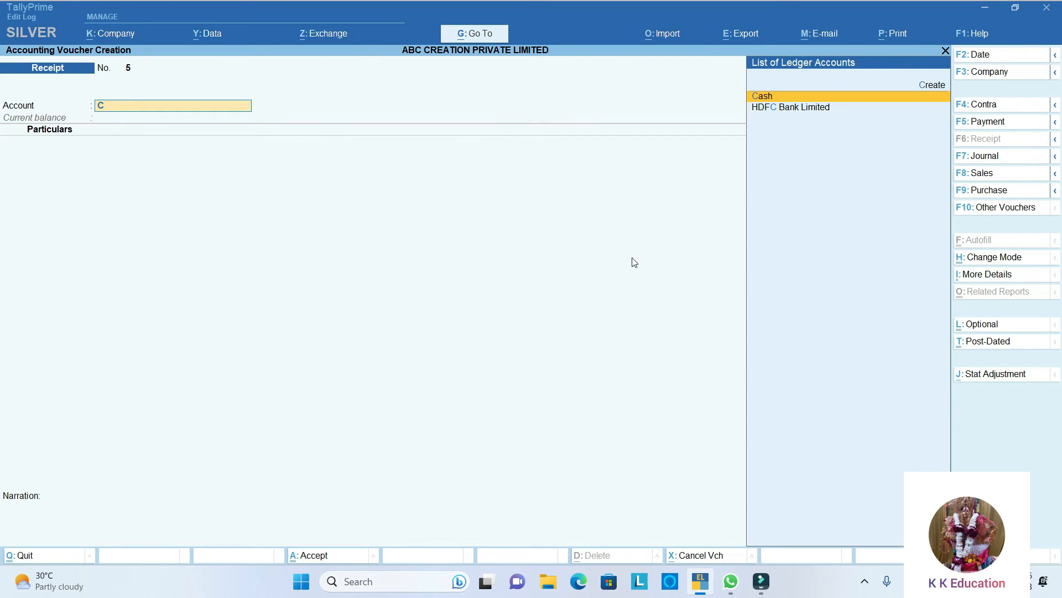
pyautogui.press('Return')
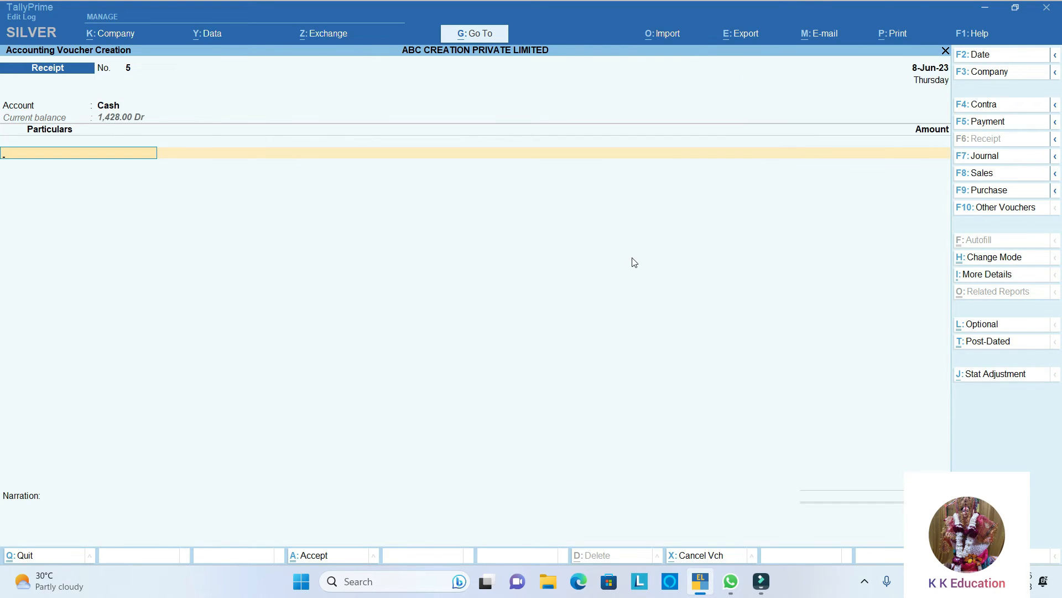
# - Credit KJZ CORPORATION with an amount of 2,000 in the cash receipt
pyautogui.write('S')
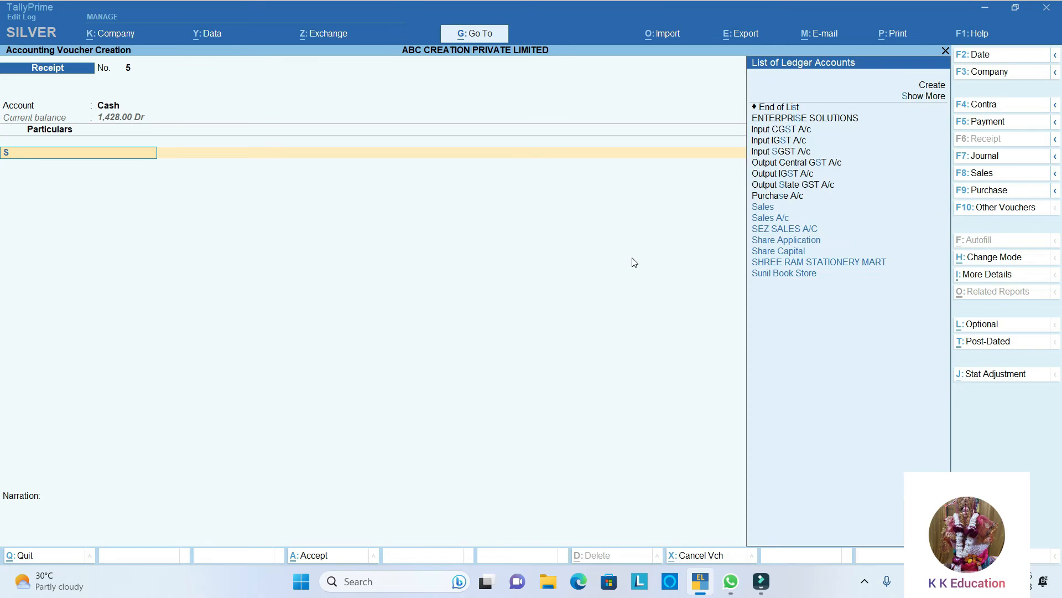
pyautogui.press('BackSpace')
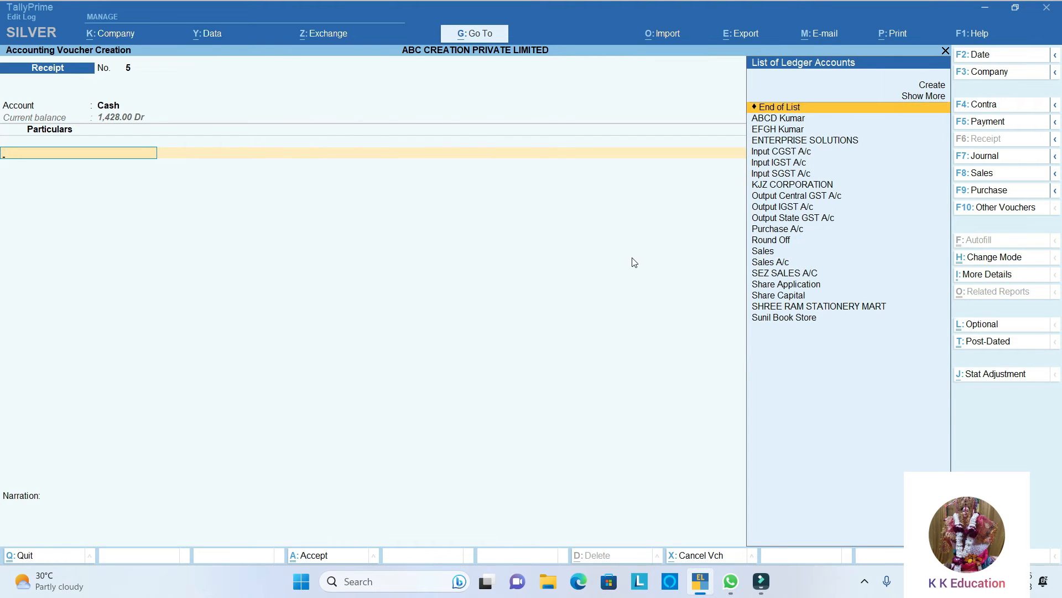
pyautogui.press('Down')
pyautogui.press('Down')
pyautogui.press('Down')
pyautogui.press('Down')
pyautogui.press('Down')
pyautogui.press('Down')
pyautogui.press('Down')
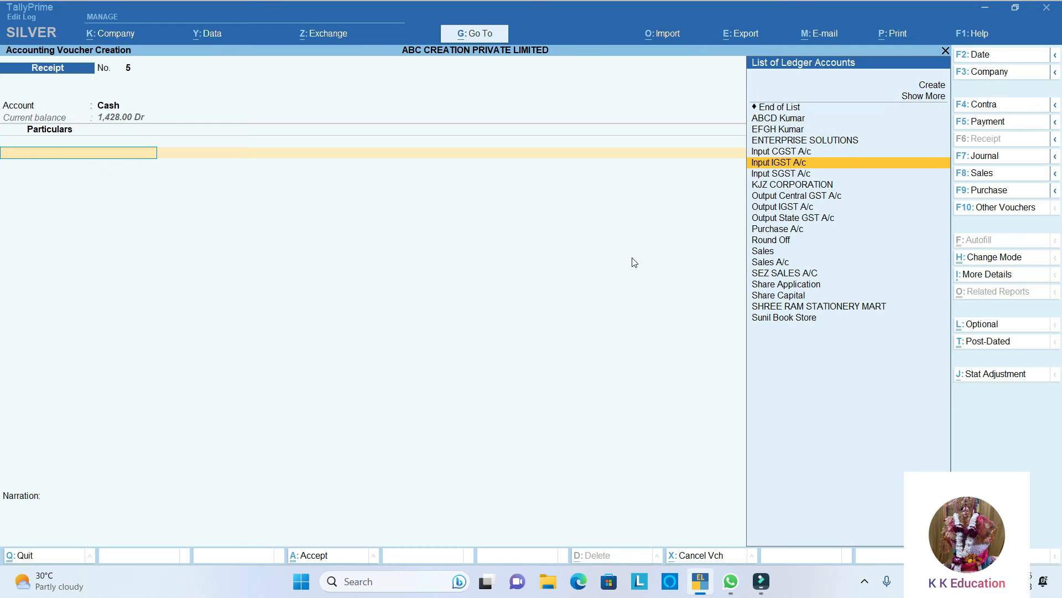
pyautogui.press('Return')
pyautogui.write('2,')
pyautogui.write('000')
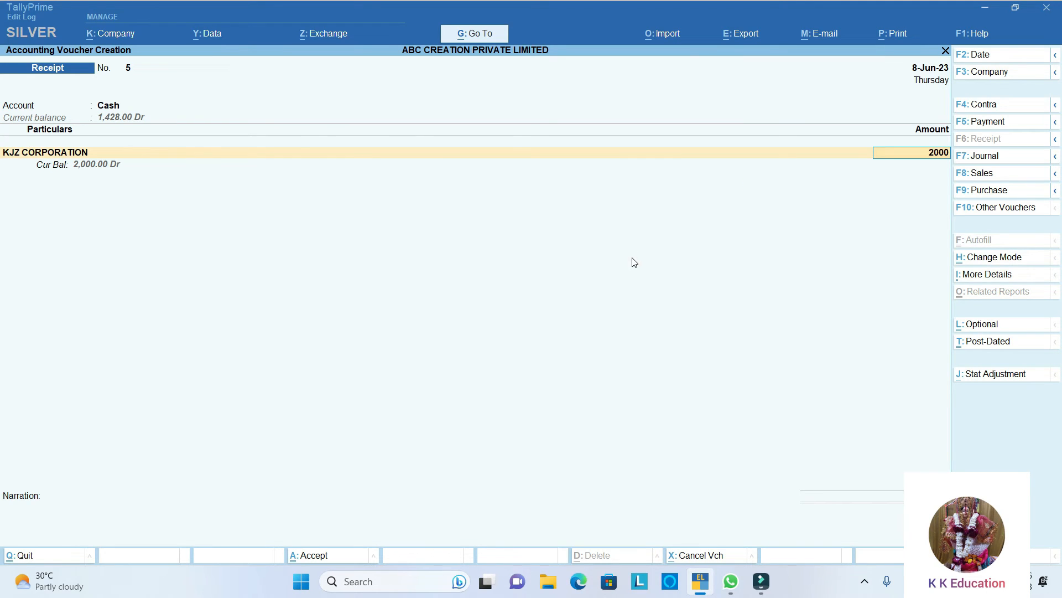
# - Allocate the full KJZ CORPORATION receipt as Agst Ref to bill 6/23-24/GST and save the voucher without a narration
pyautogui.press('Return')
pyautogui.press('Return')
pyautogui.press('Return')
pyautogui.press('Return')
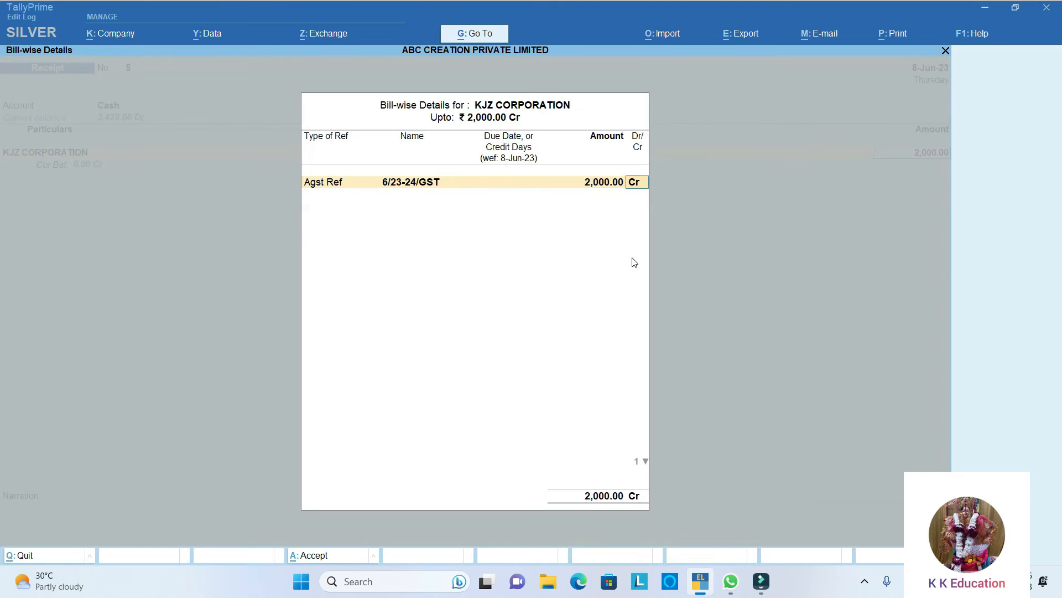
pyautogui.press('Return')
pyautogui.press('Return')
pyautogui.press('Return')
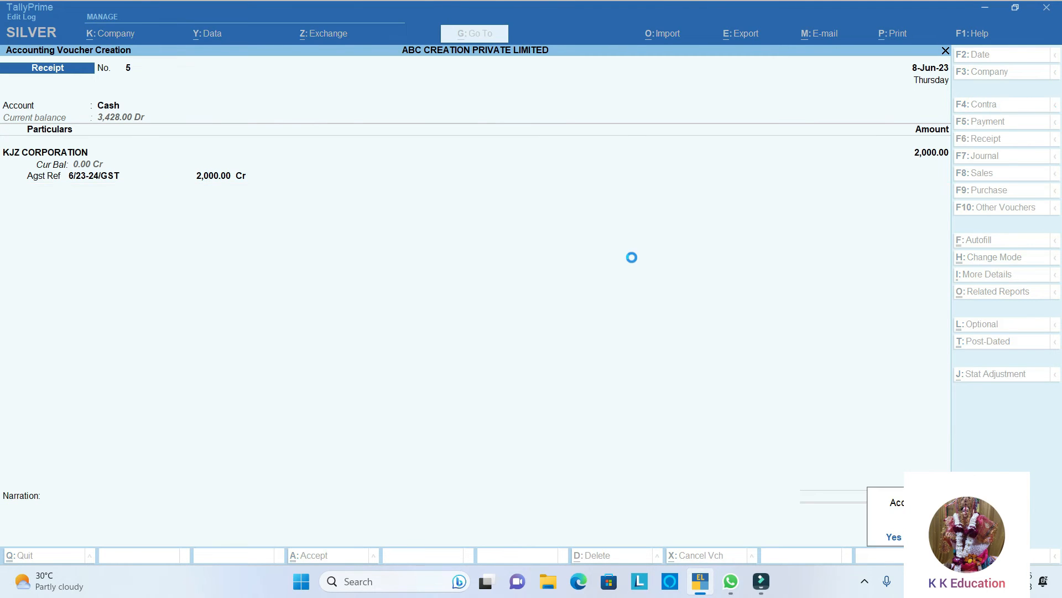
pyautogui.press('Return')
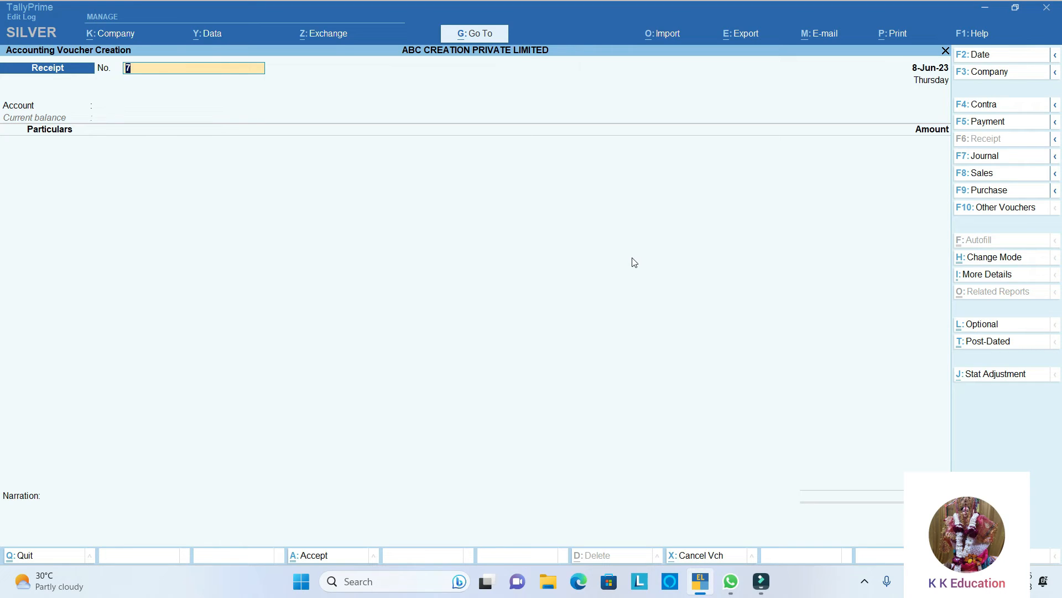
# - Start a payment voucher numbered 3 and choose State Bank Of India as the paying account
pyautogui.press('F5')
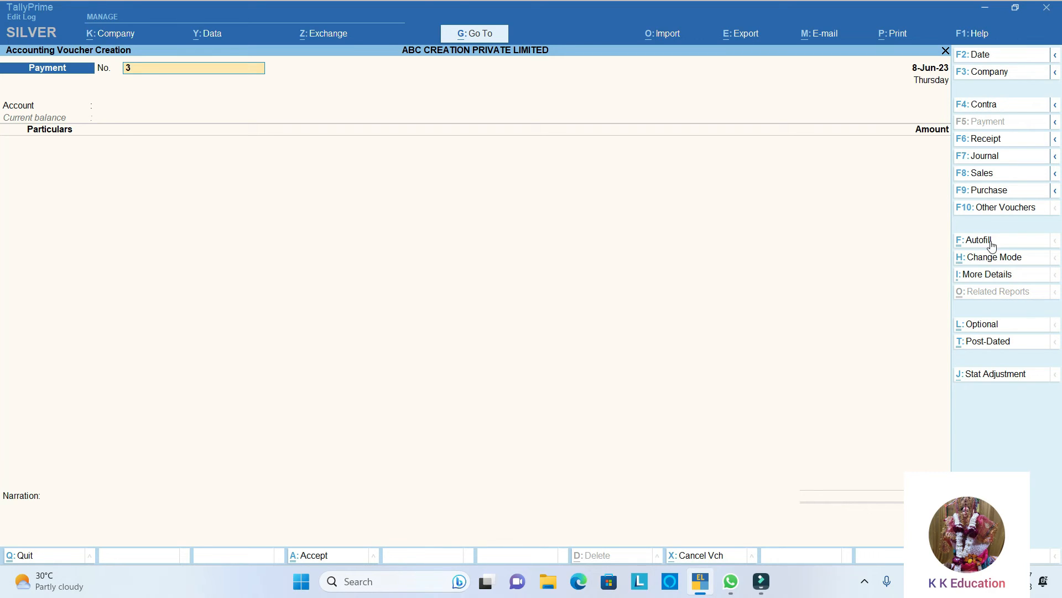
pyautogui.press('Return')
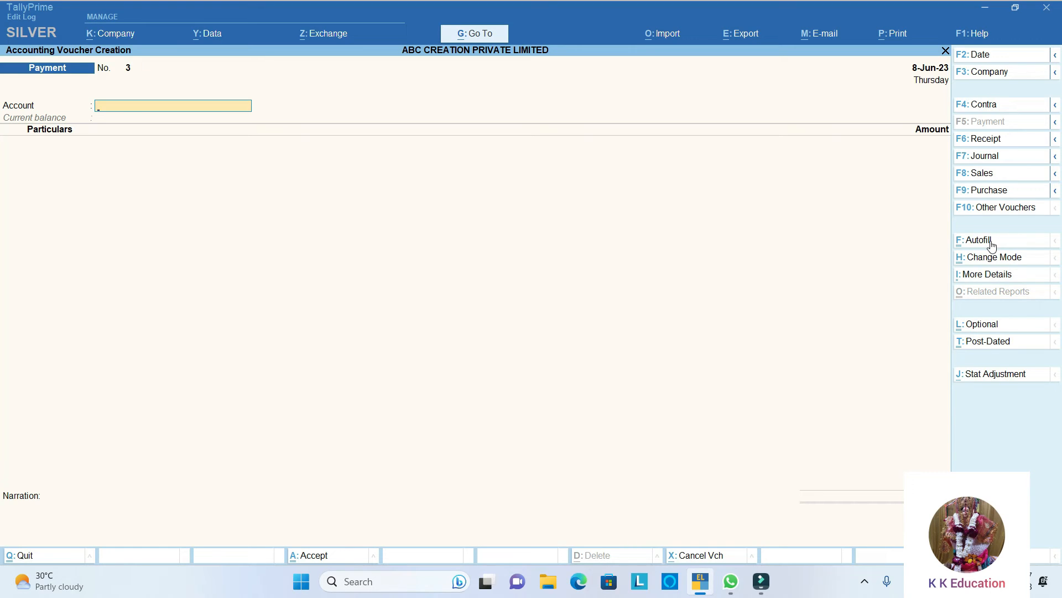
pyautogui.write('St')
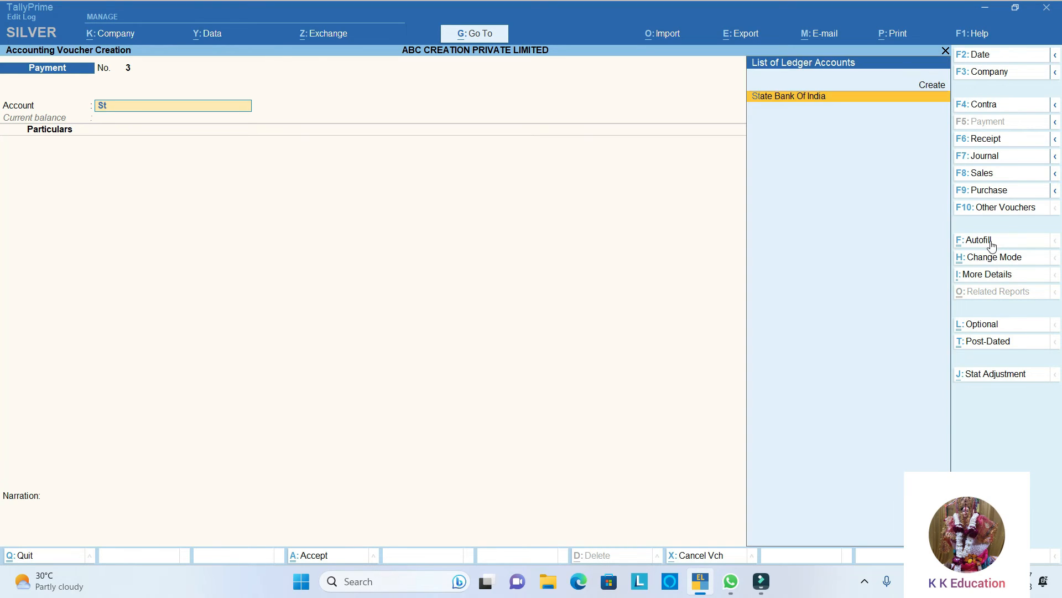
pyautogui.press('Return')
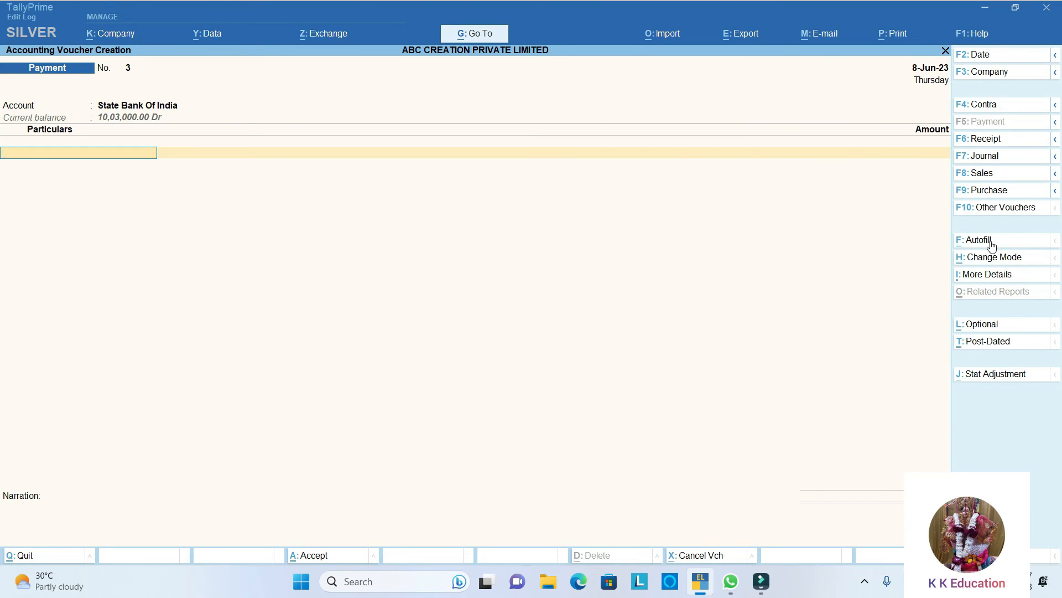
# - Debit SHREE RAM STATIONERY MART with an amount of 4,61,115 in the payment voucher
pyautogui.write('shr')
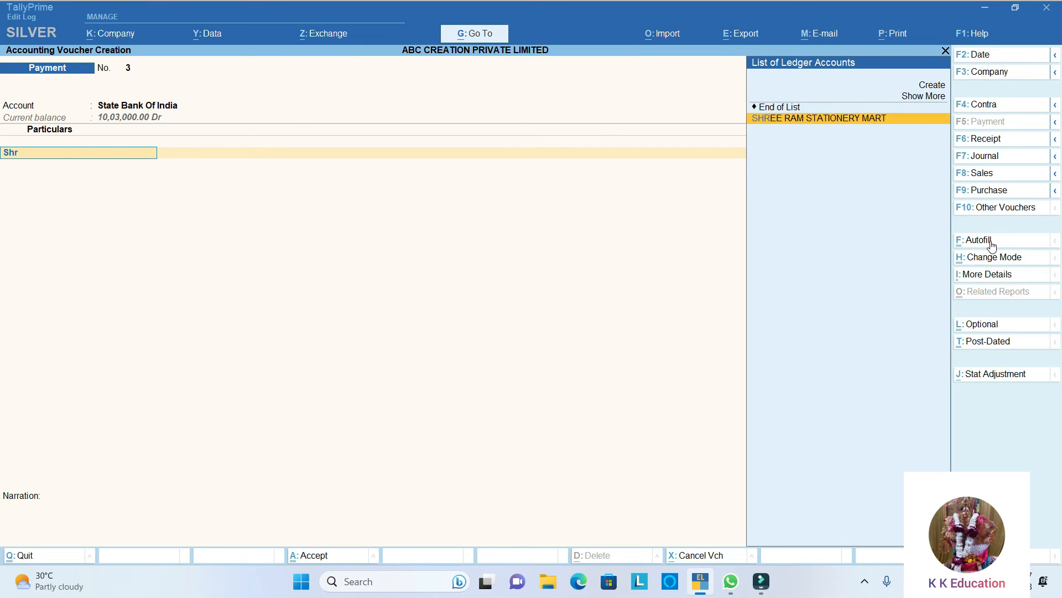
pyautogui.press('Return')
pyautogui.write('461115')
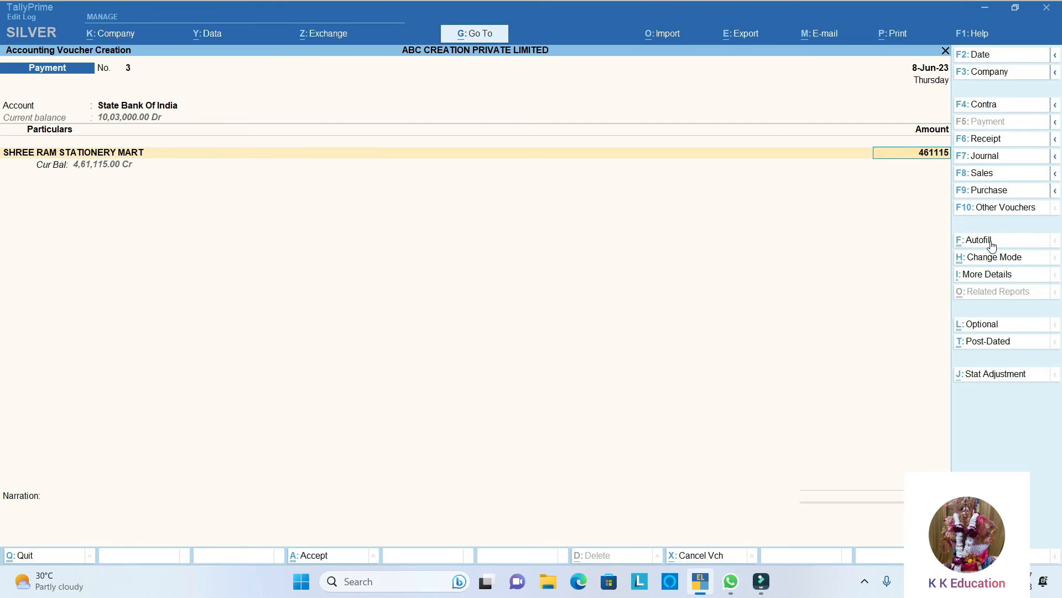
pyautogui.press('Return')
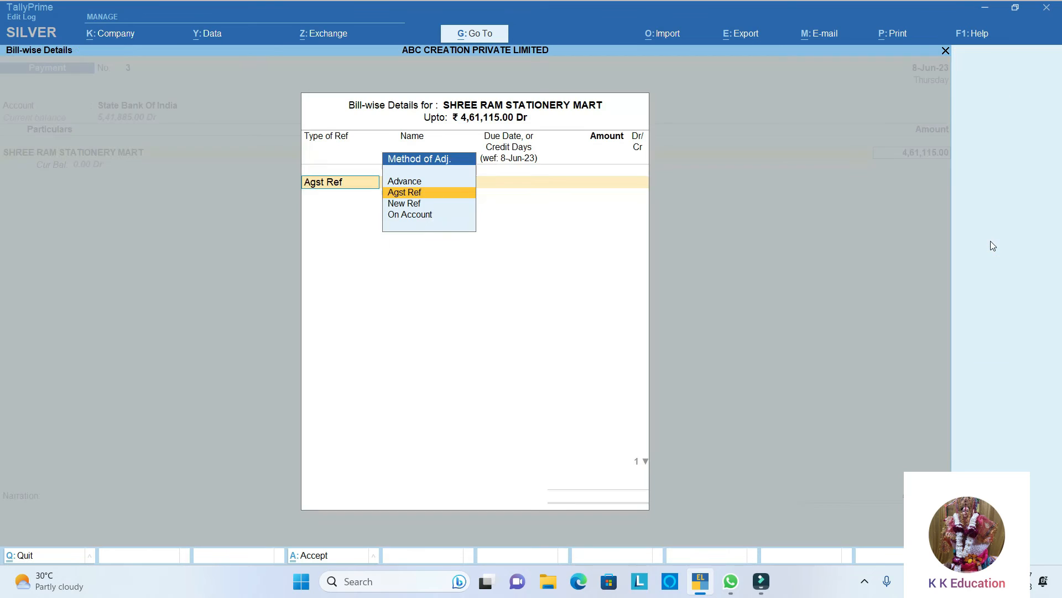
# - Allocate the full SHREE RAM STATIONERY MART payment as Agst Ref to the pending bill GST/23-24/5145
pyautogui.press('Return')
pyautogui.press('Return')
pyautogui.press('Return')
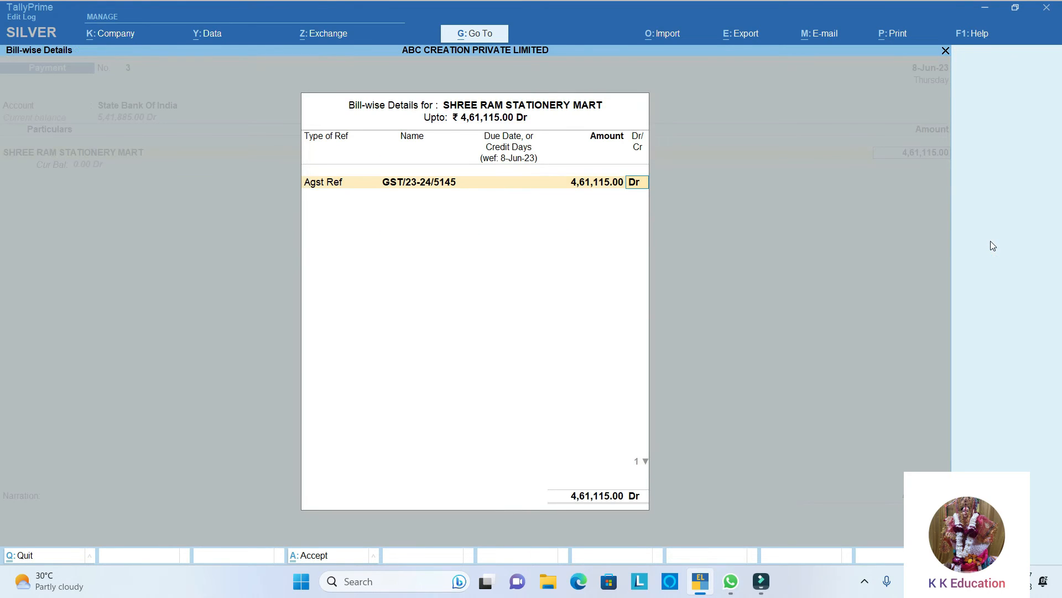
pyautogui.press('Return')
# - Accept Cheque 000002 dated 8-Jun-23 favouring SHREE RAM STATIONERY MART, and save the payment without a narration
pyautogui.press('Return')
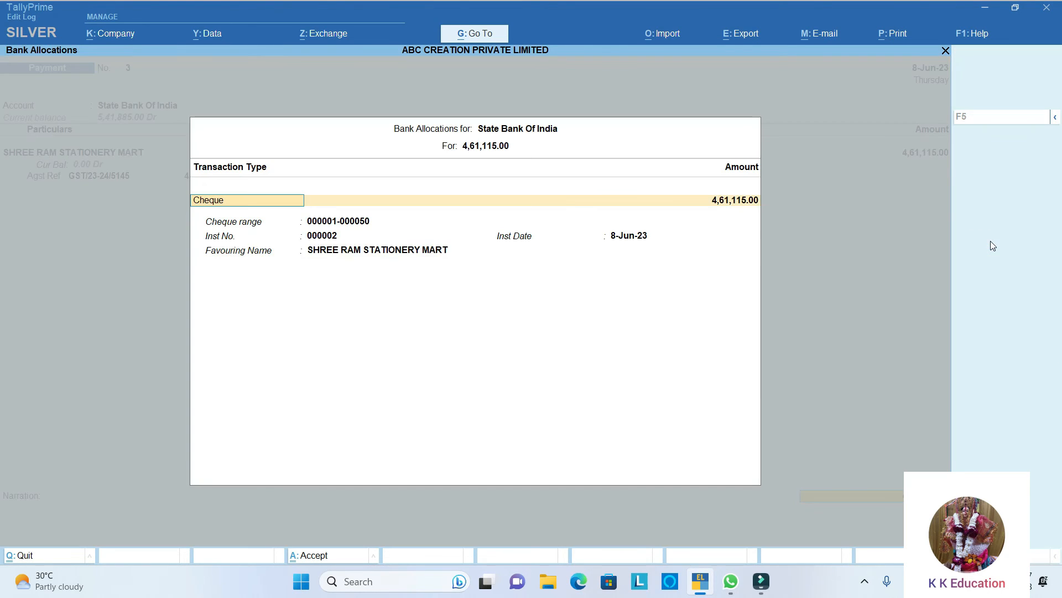
pyautogui.press('Return')
pyautogui.press('Return')
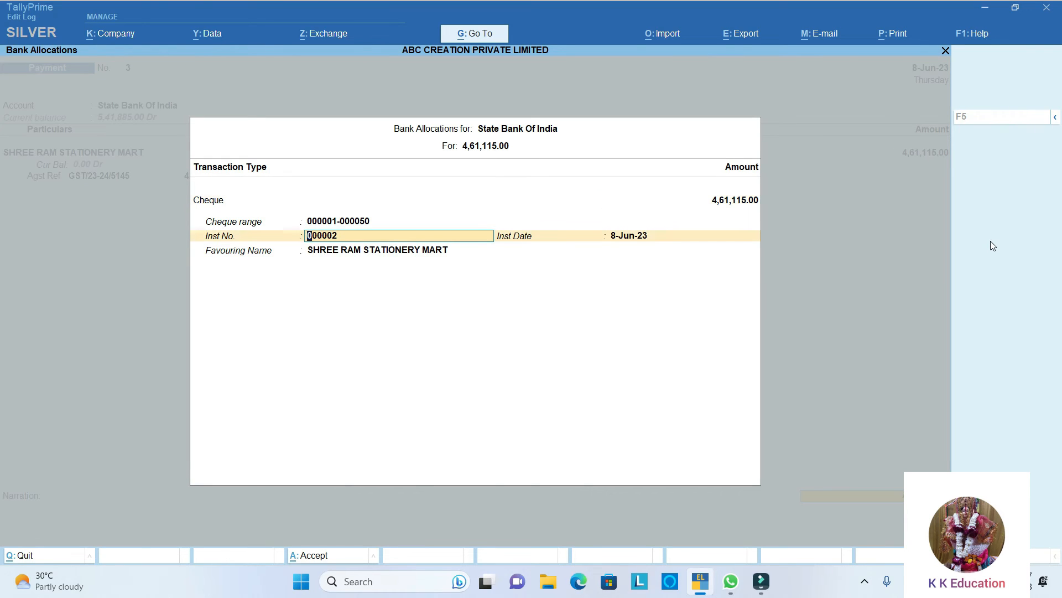
pyautogui.press('Return')
pyautogui.press('Return')
pyautogui.press('Return')
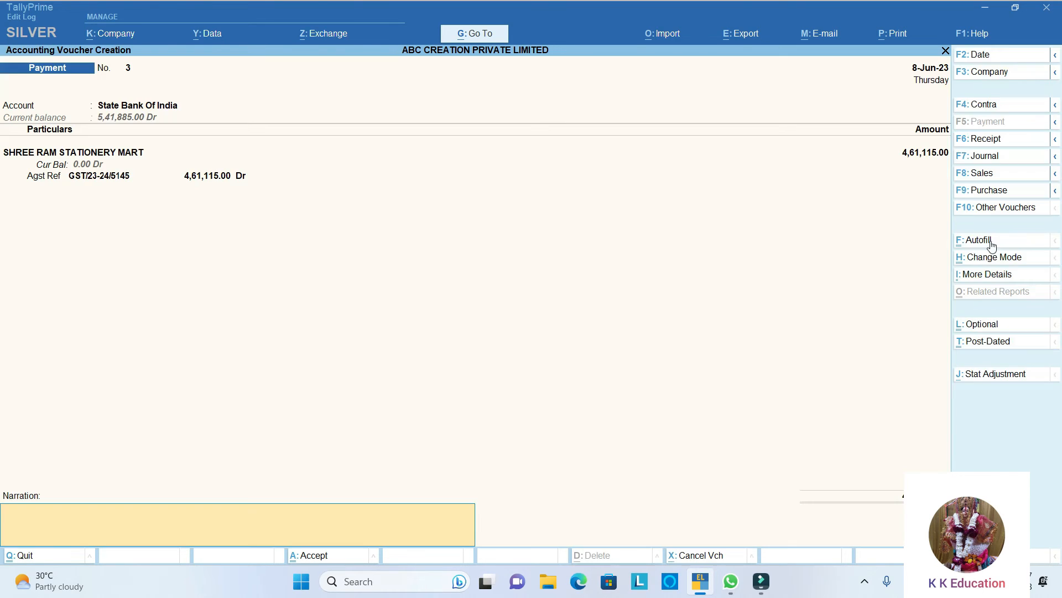
pyautogui.press('Return')
pyautogui.press('Return')
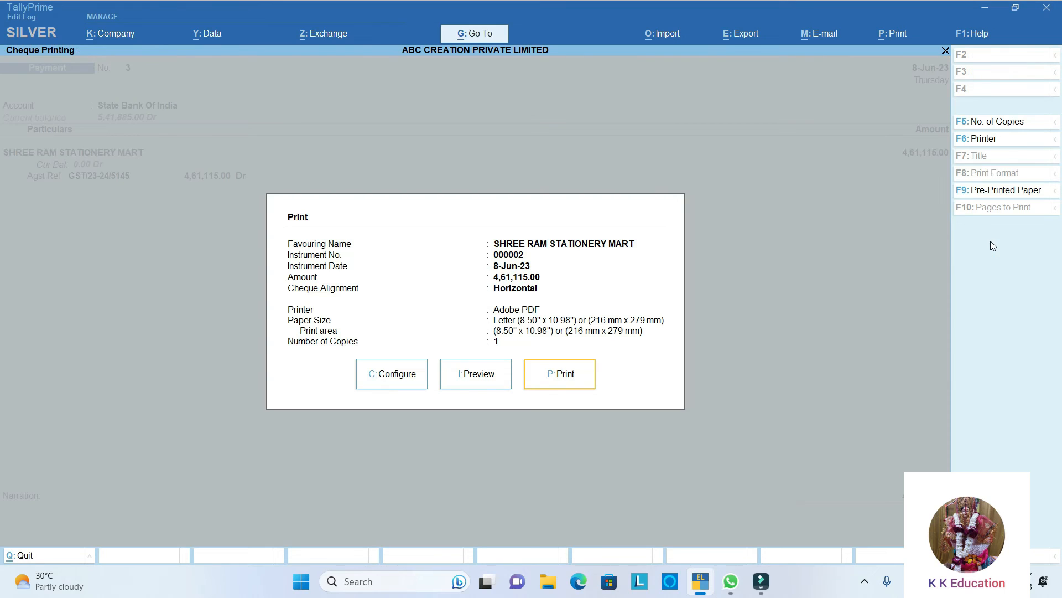
# - Preview the SHREE RAM STATIONERY MART cheque and print it
pyautogui.click(478, 376)
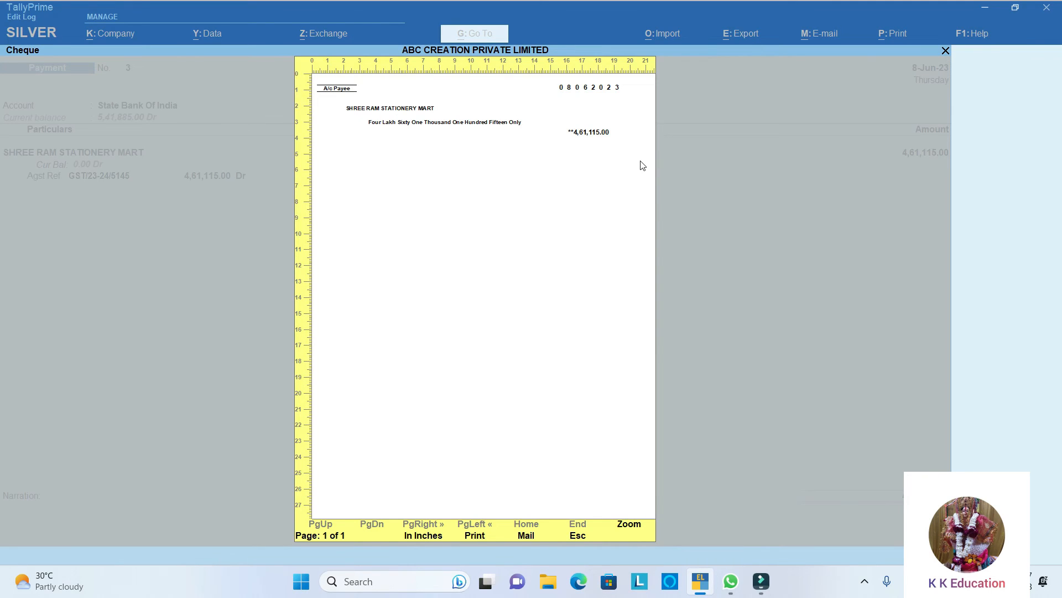
pyautogui.press('p')
pyautogui.press('p')
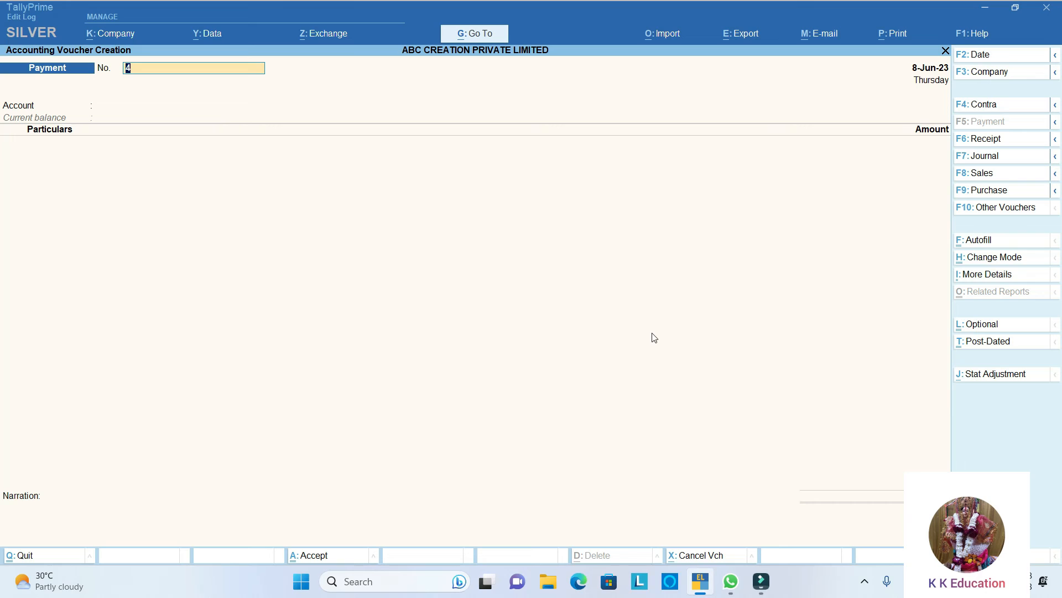
# - Start a contra voucher numbered 3 with Cash as the account and HDFC Bank Limited as the ledger under Particulars
pyautogui.click(976, 105)
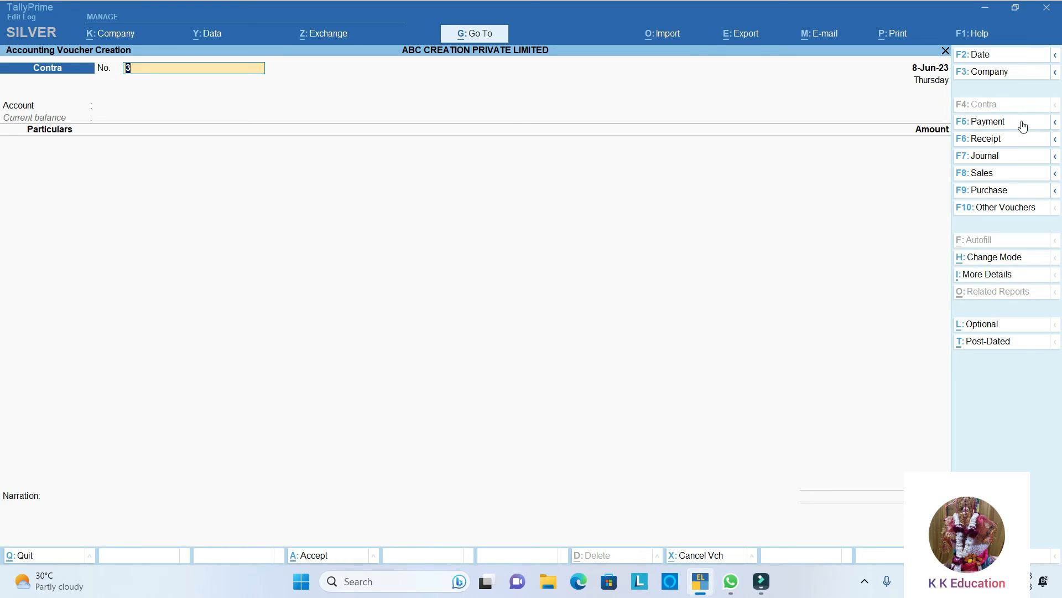
pyautogui.press('Return')
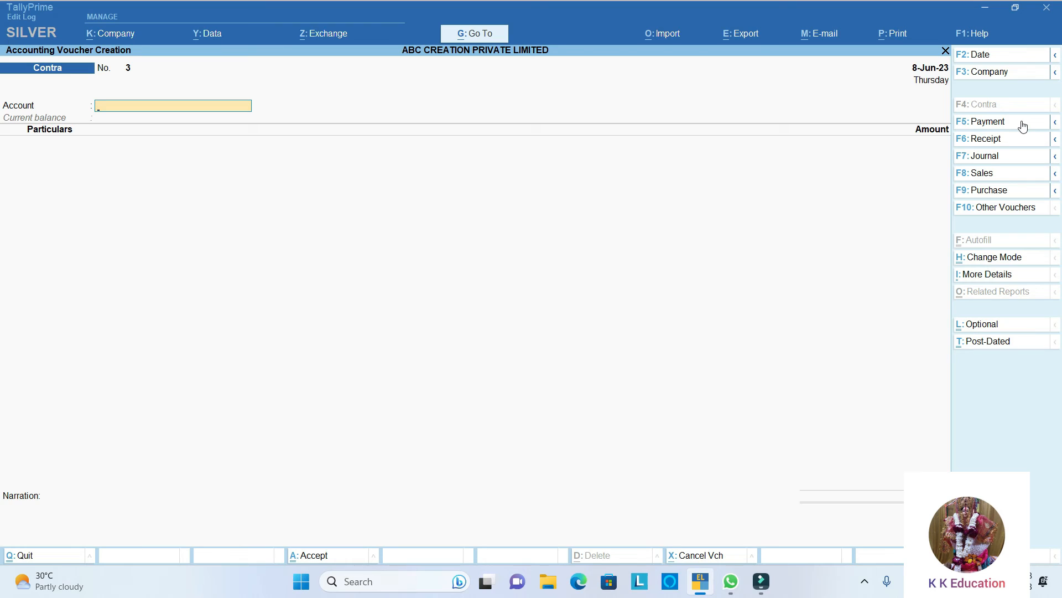
pyautogui.write('C')
pyautogui.press('Return')
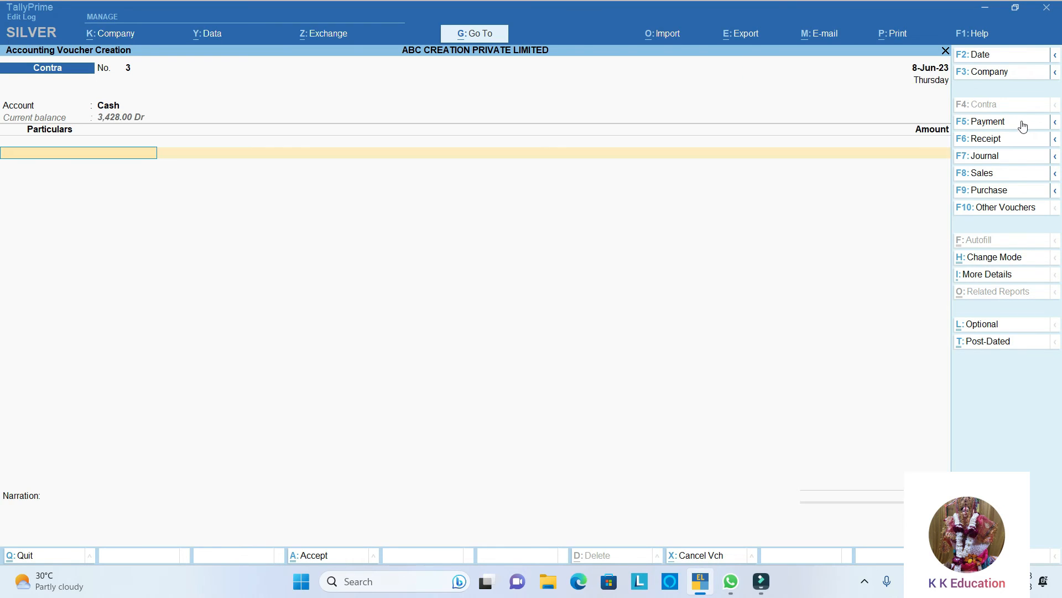
pyautogui.write('H')
pyautogui.press('Return')
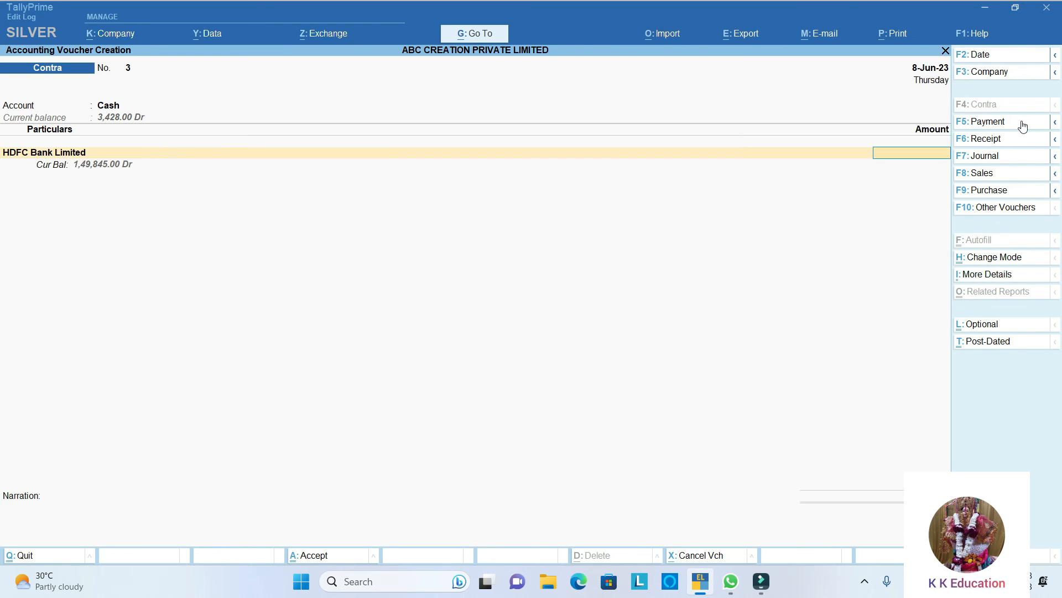
# - Enter 15000 as the HDFC Bank Limited amount and bring up its bank allocations with Cheque as the transaction type
pyautogui.write('15000')
pyautogui.press('Return')
# - Accept Cheque 000002 dated 8-Jun-23 favouring Self, and save the contra voucher without a narration
pyautogui.press('Return')
pyautogui.press('Return')
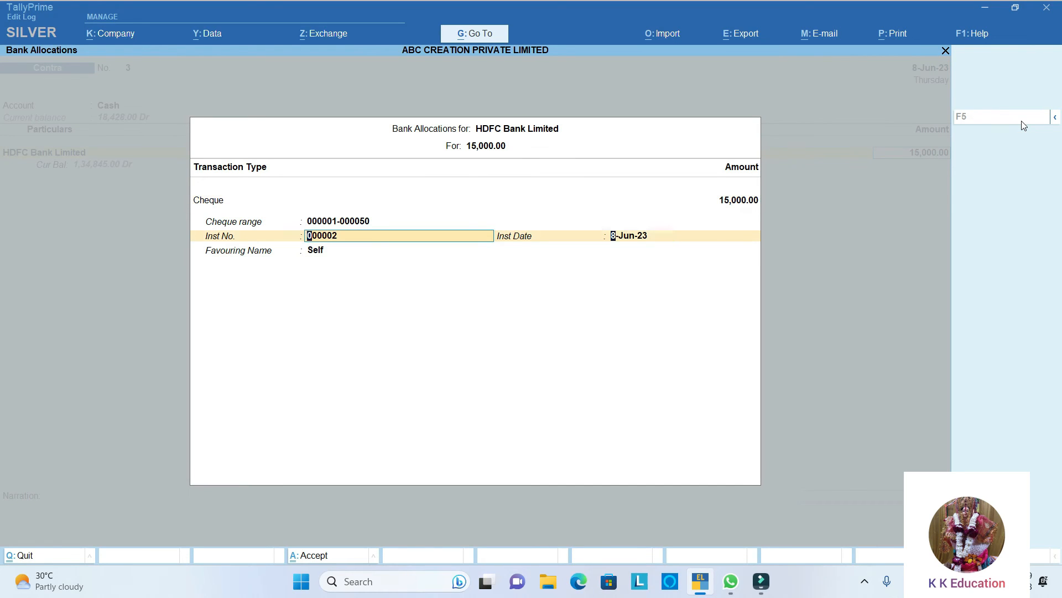
pyautogui.press('Return')
pyautogui.press('Return')
pyautogui.press('Return')
pyautogui.press('Return')
pyautogui.press('Return')
pyautogui.press('Return')
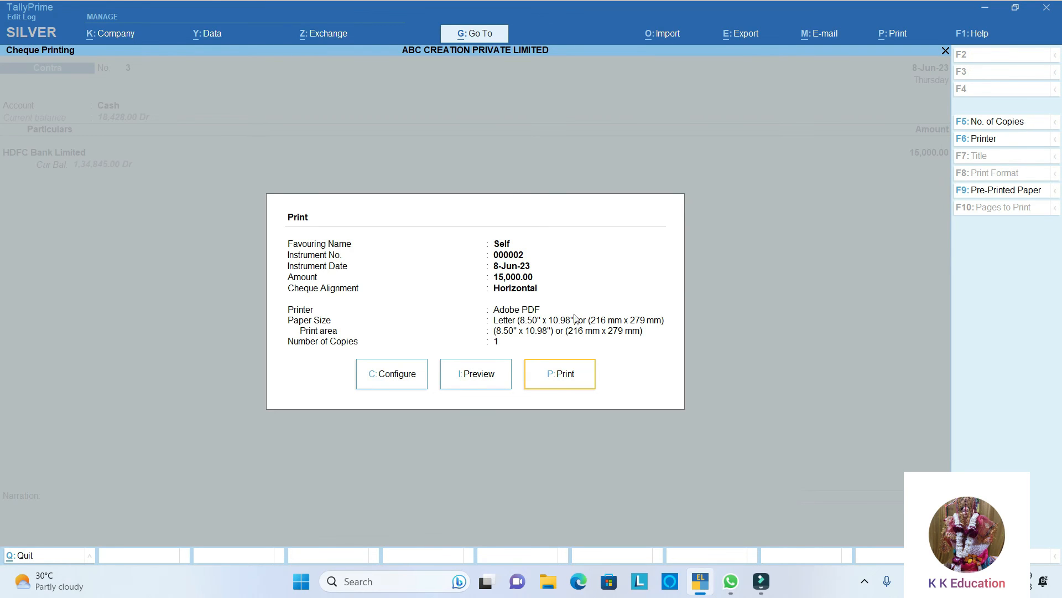
# - Preview the Self cheque for 15,000.00, and close the preview and cheque printing without printing
pyautogui.click(480, 373)
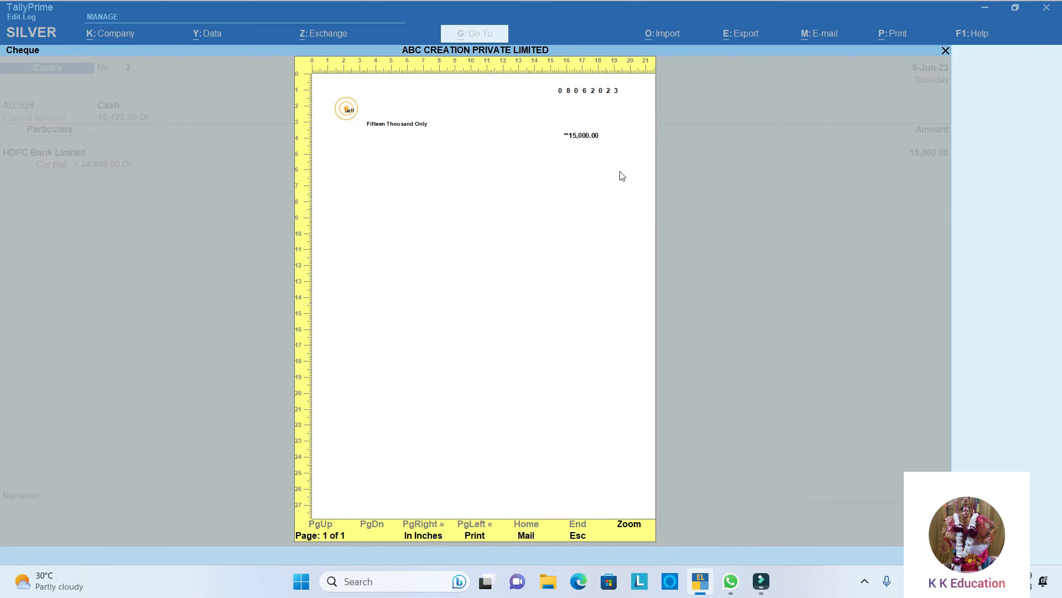
pyautogui.press('Escape')
# - Leave contra voucher creation and open the HDFC Bank Limited ledger report from the account books
pyautogui.press('Escape')
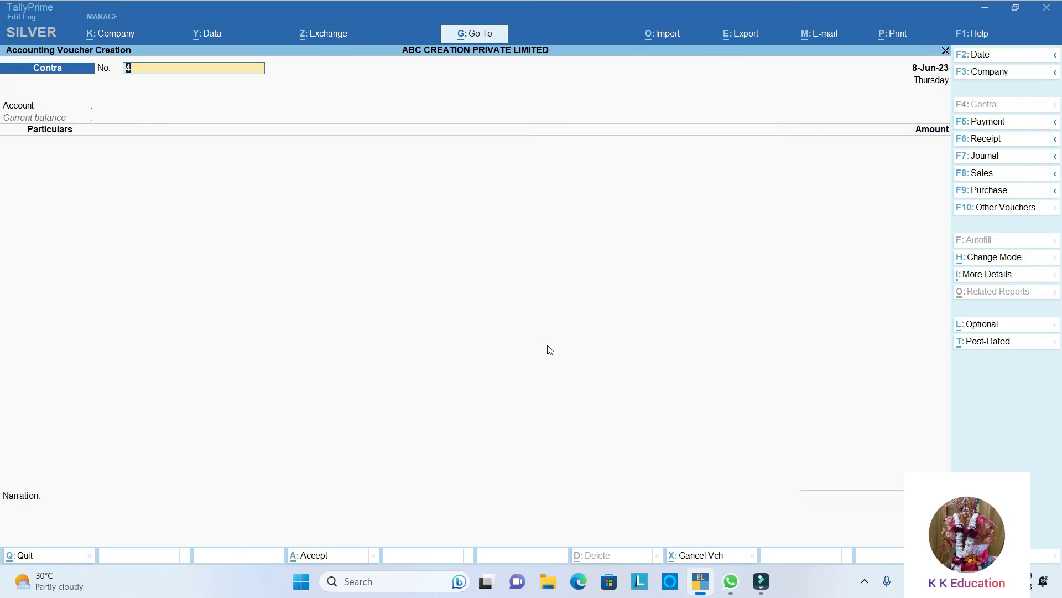
pyautogui.press('Escape')
pyautogui.press('Return')
pyautogui.press('Escape')
pyautogui.press('Escape')
pyautogui.press('d')
pyautogui.write('alHd')
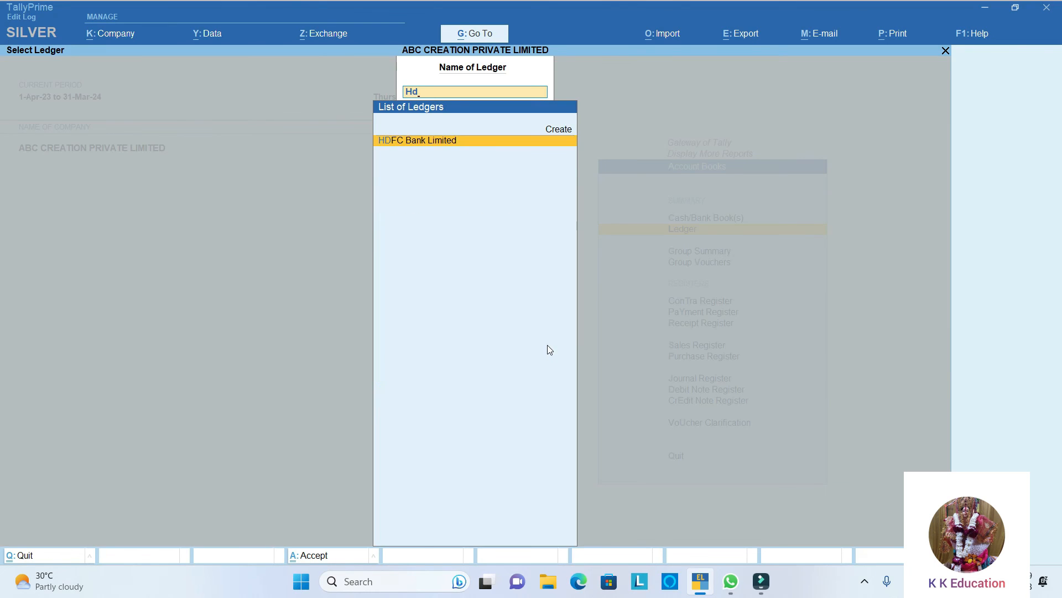
pyautogui.press('Return')
# - Open contra voucher 3 from the ledger for alteration and go to the favouring name in its bank allocations
pyautogui.press('Down')
pyautogui.press('Return')
pyautogui.press('Return')
pyautogui.press('Return')
pyautogui.press('Return')
pyautogui.press('Return')
pyautogui.press('Return')
pyautogui.press('Return')
pyautogui.press('Return')
pyautogui.press('Return')
pyautogui.press('Return')
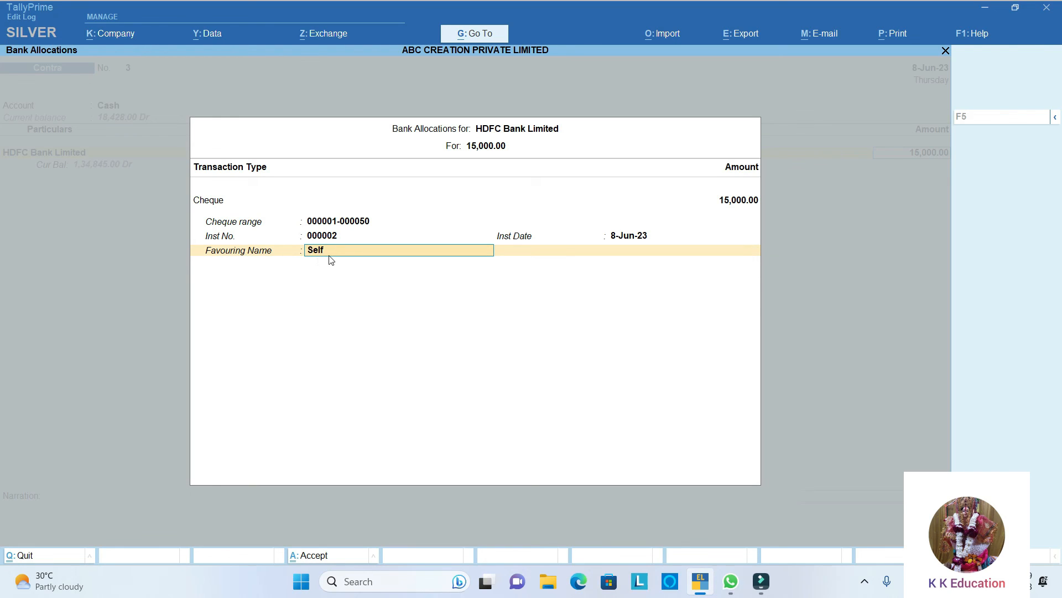
# - Replace Self with the payee's full name as the cheque's favouring name and accept the bank allocation
pyautogui.press('BackSpace')
pyautogui.write('Abdc Kuma')
pyautogui.press('Return')
pyautogui.press('Return')
pyautogui.press('Return')
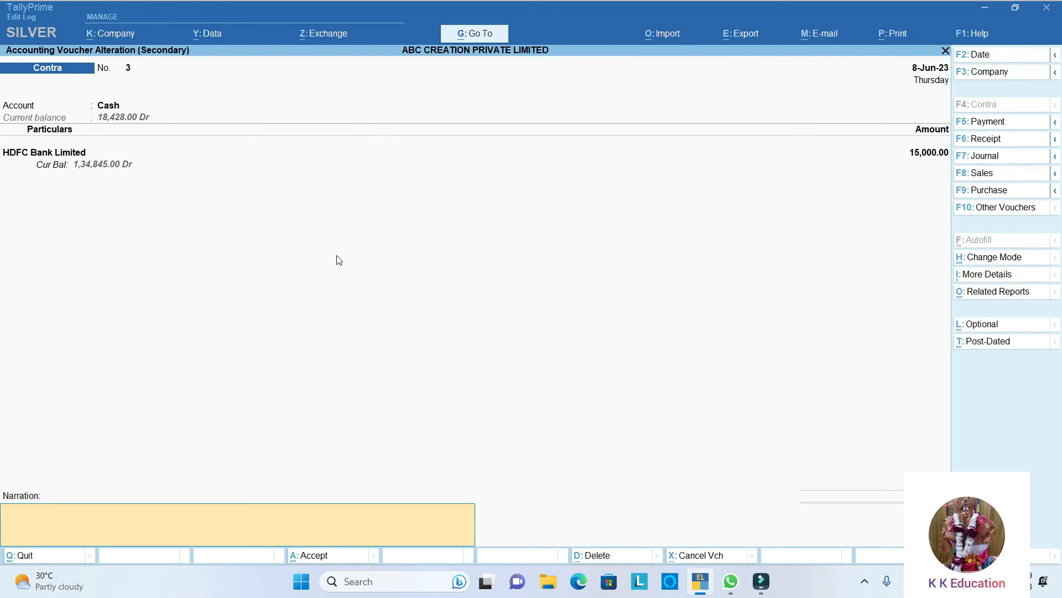
# - Save the altered contra voucher without a narration and preview its reissued cheque
pyautogui.press('Return')
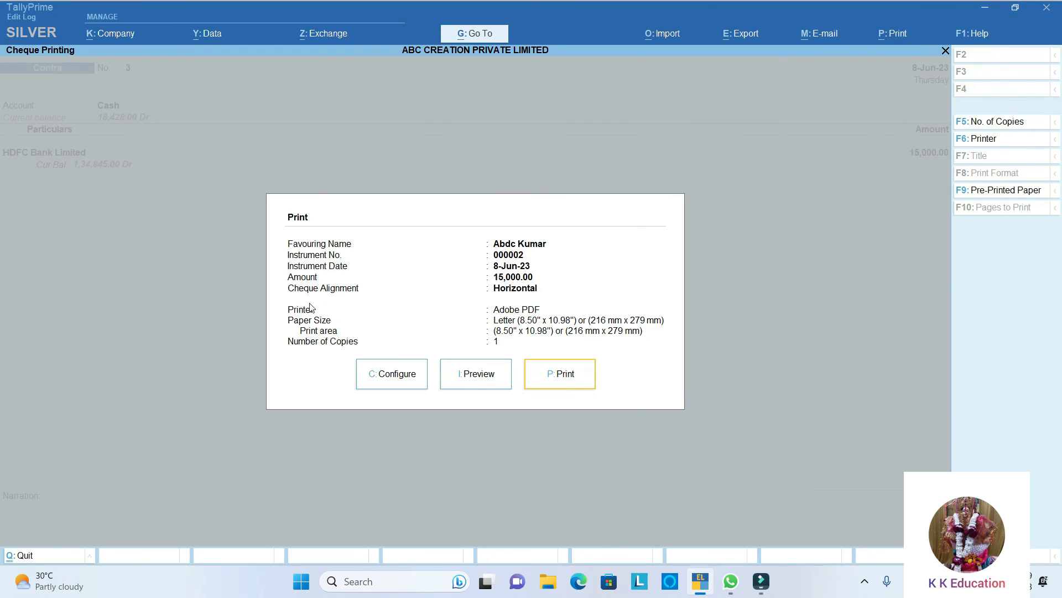
pyautogui.click(458, 380)
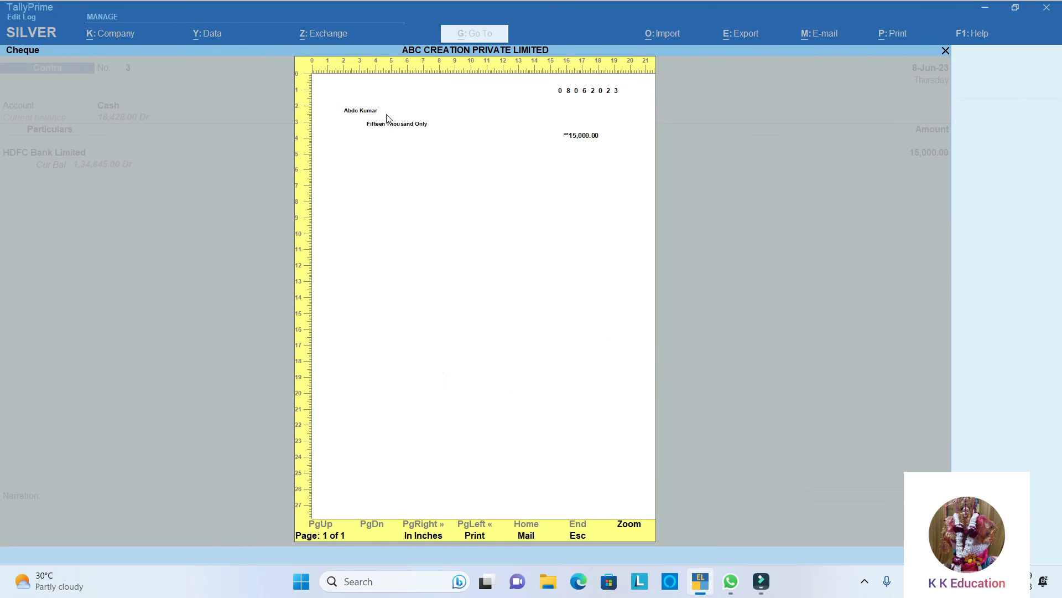